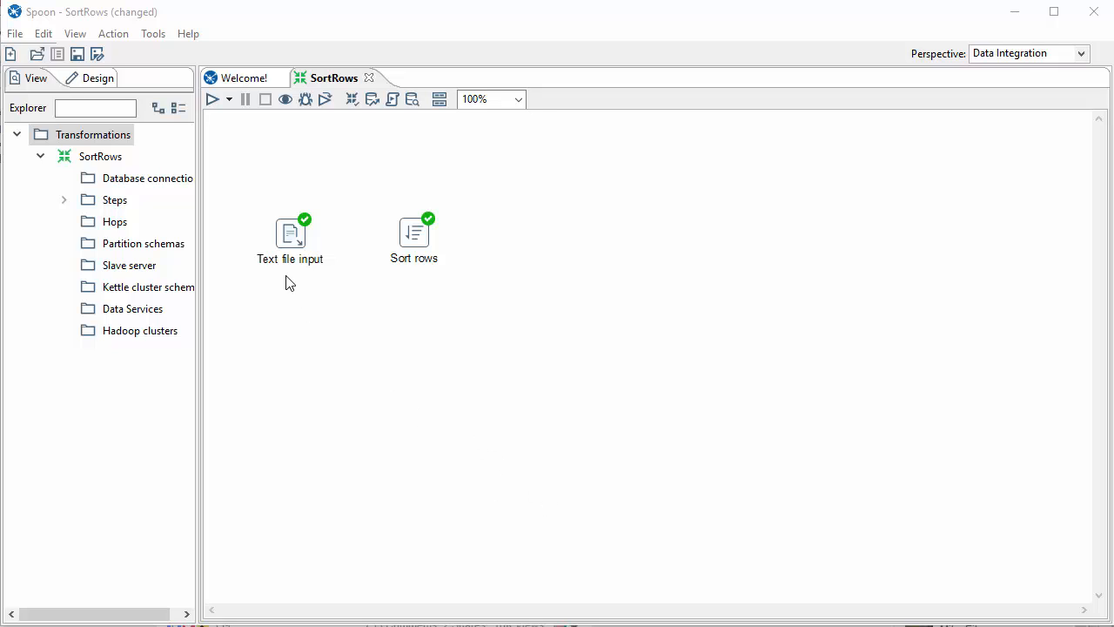
- Open the Text file input step's settings and examine its field names and types
mouse_move(295, 244)
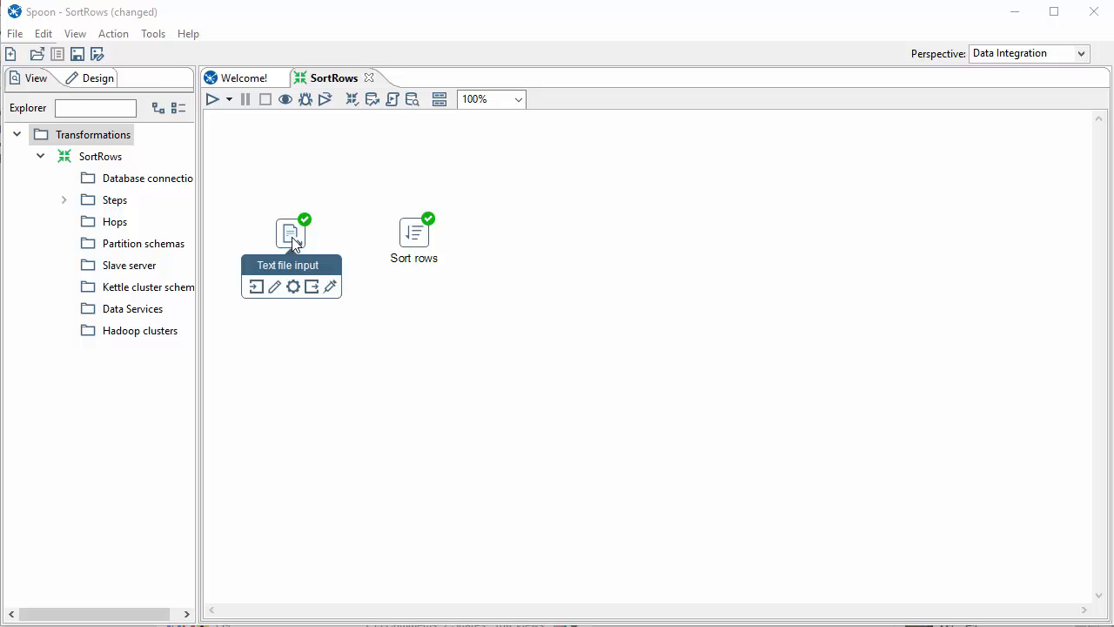
mouse_move(420, 241)
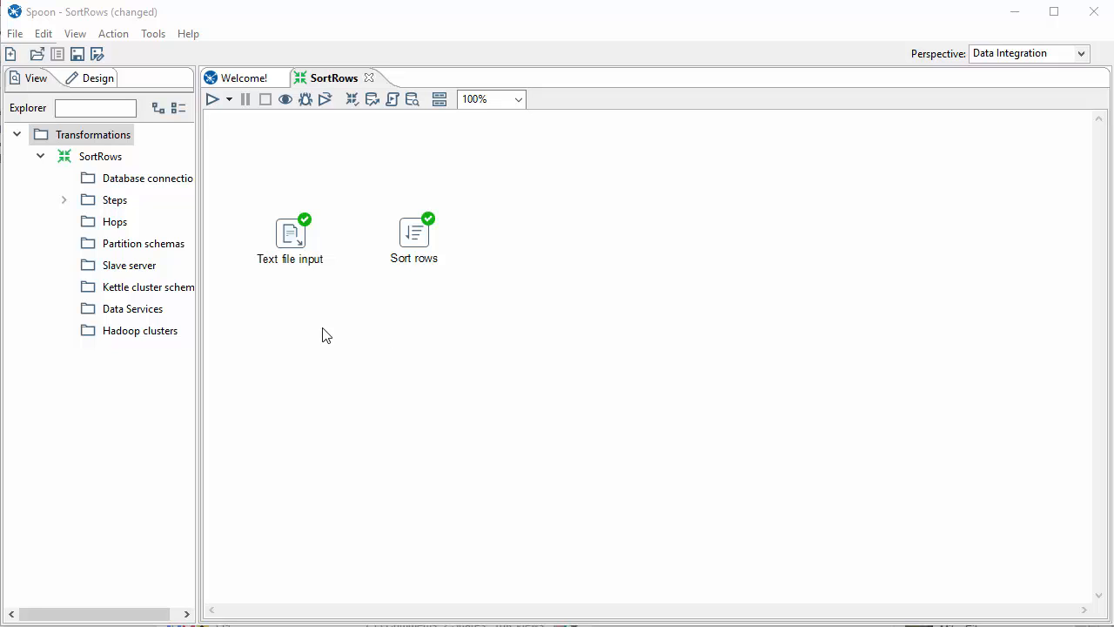
left_click(294, 241)
double_click(295, 240)
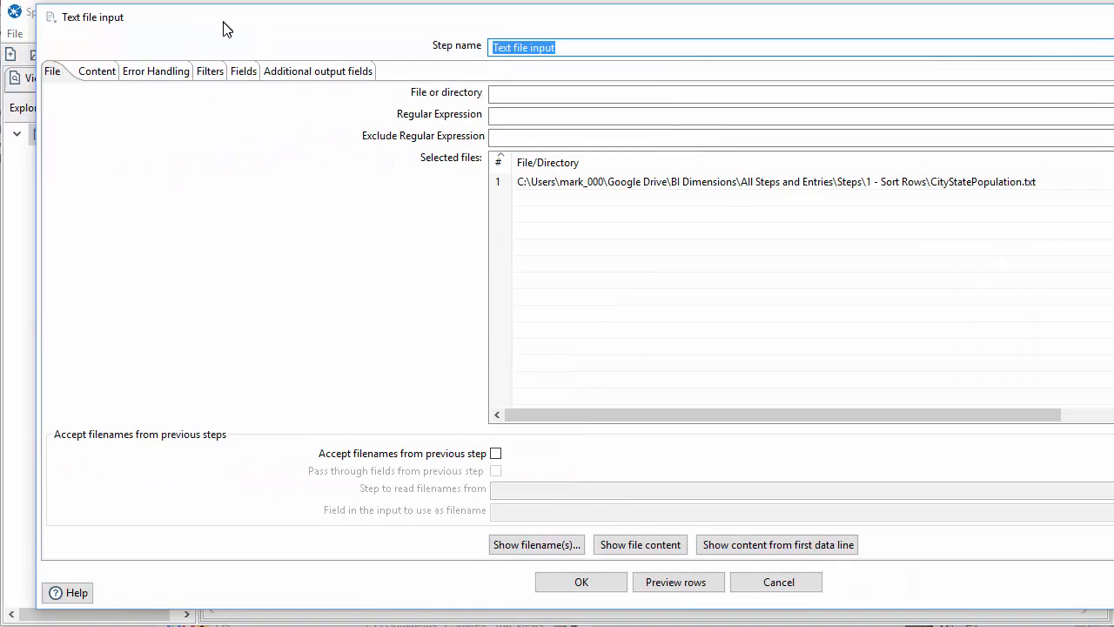
left_click_drag(224, 22, 216, 41)
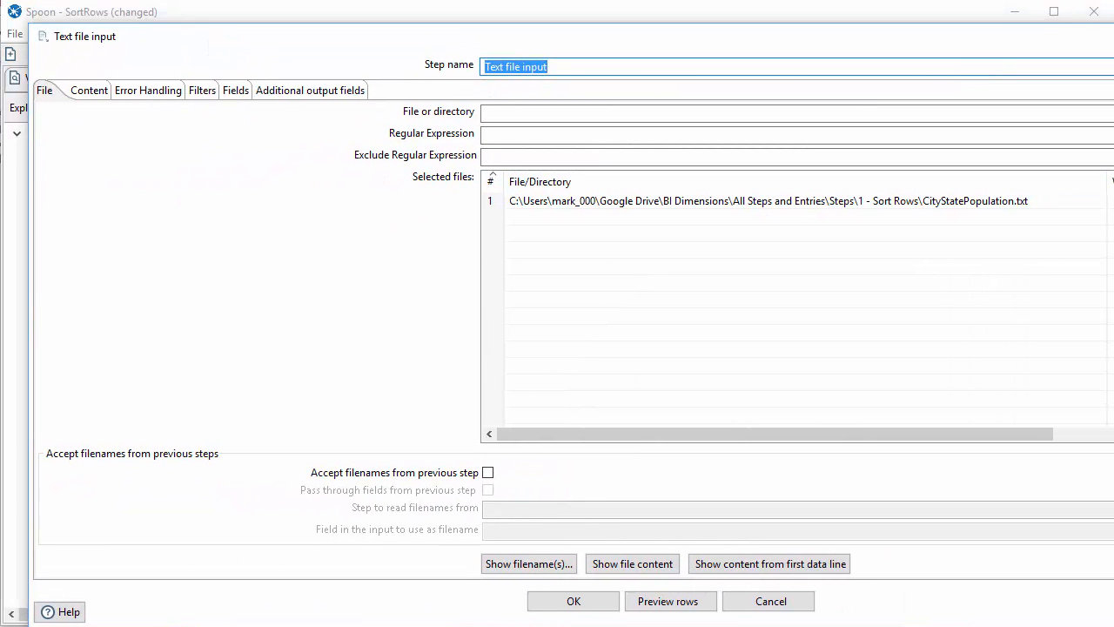
left_click_drag(1113, 191, 1075, 191)
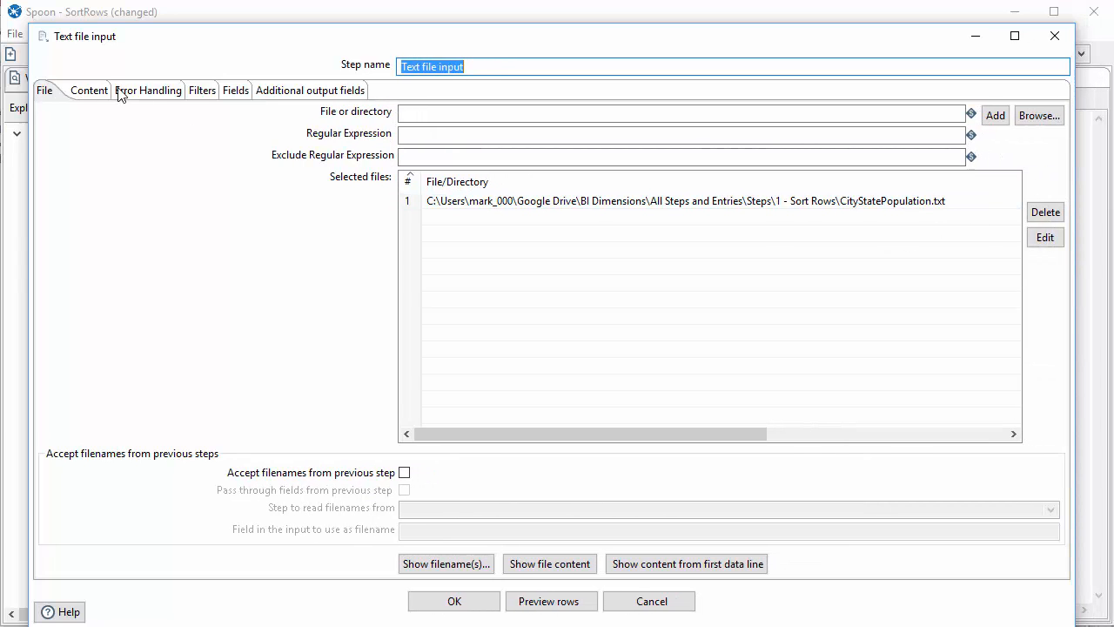
left_click(240, 93)
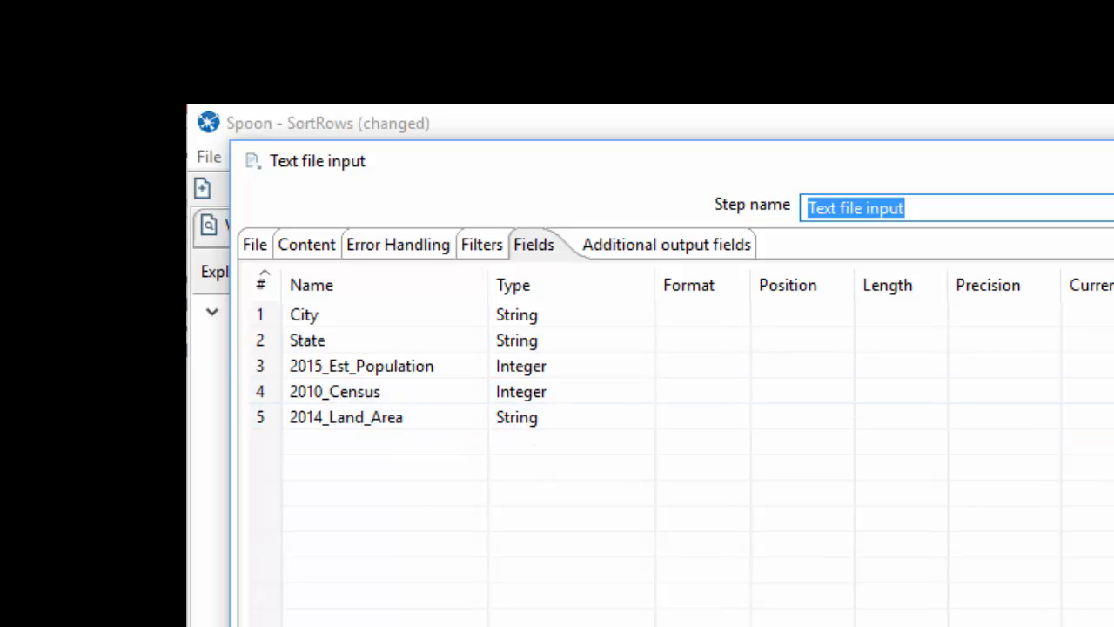
- Preview up to 1000 rows of the text file, look through the data to its last row, and close the step's settings
left_click(551, 505)
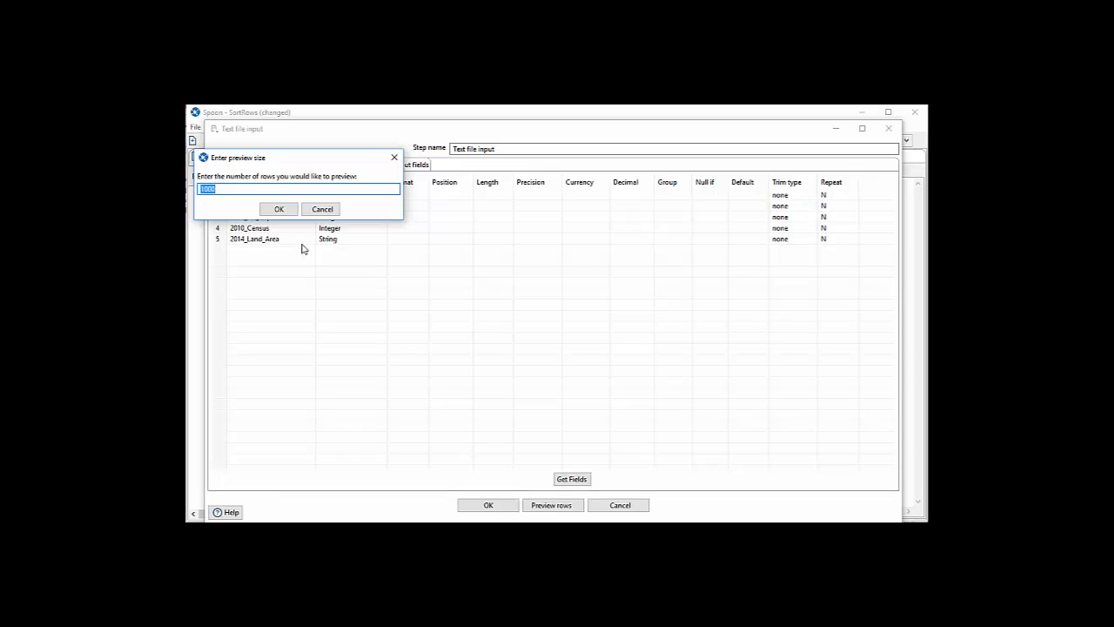
left_click(278, 209)
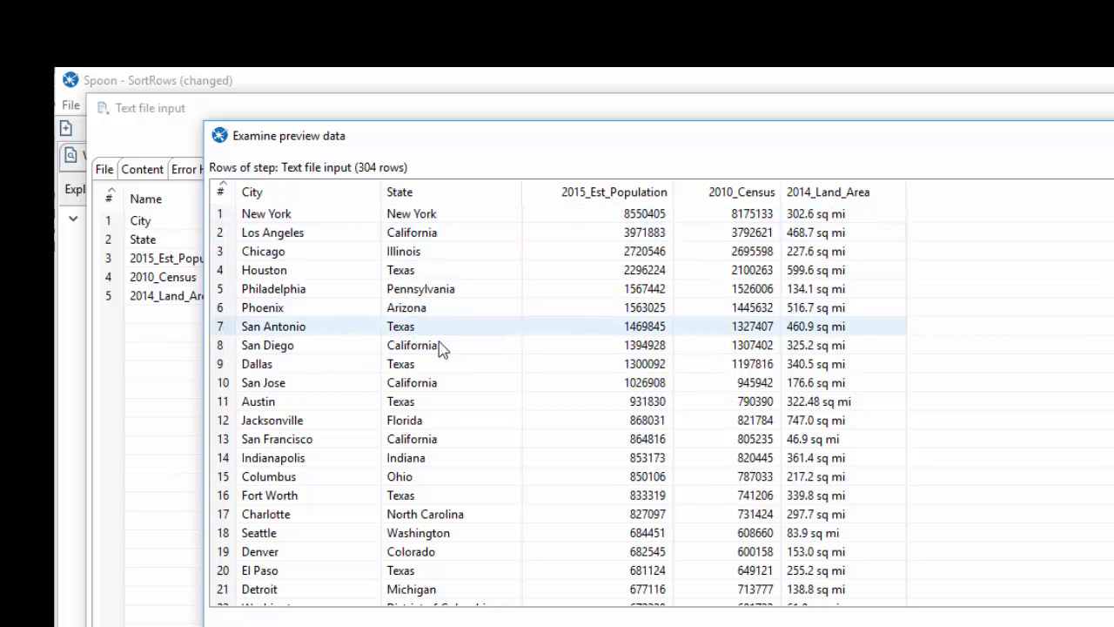
scroll(661, 393, "down", 20)
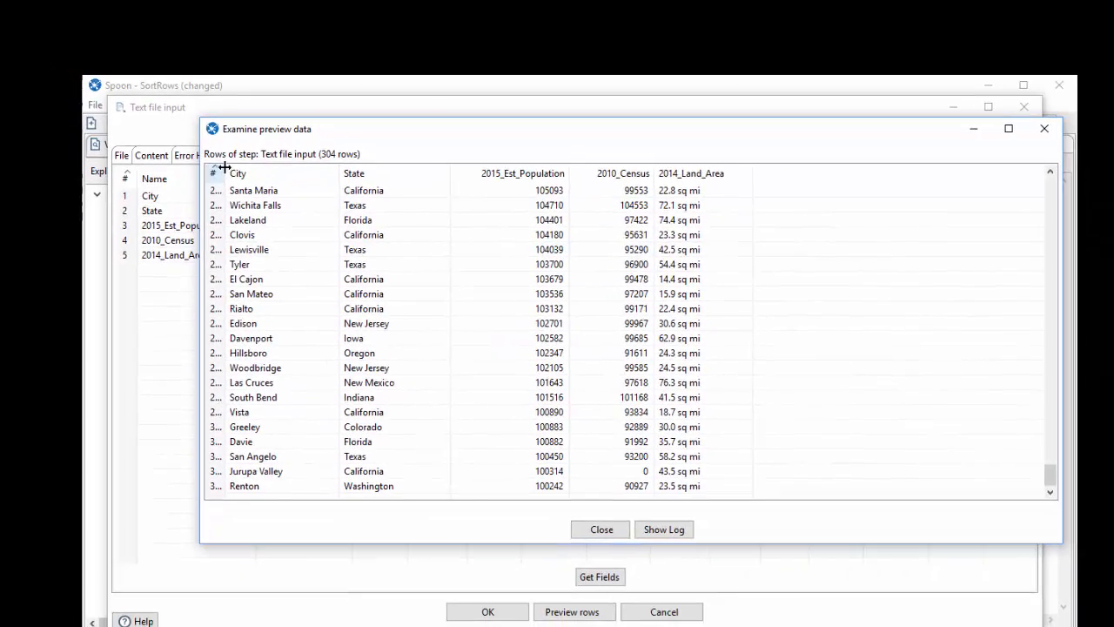
left_click_drag(224, 168, 252, 169)
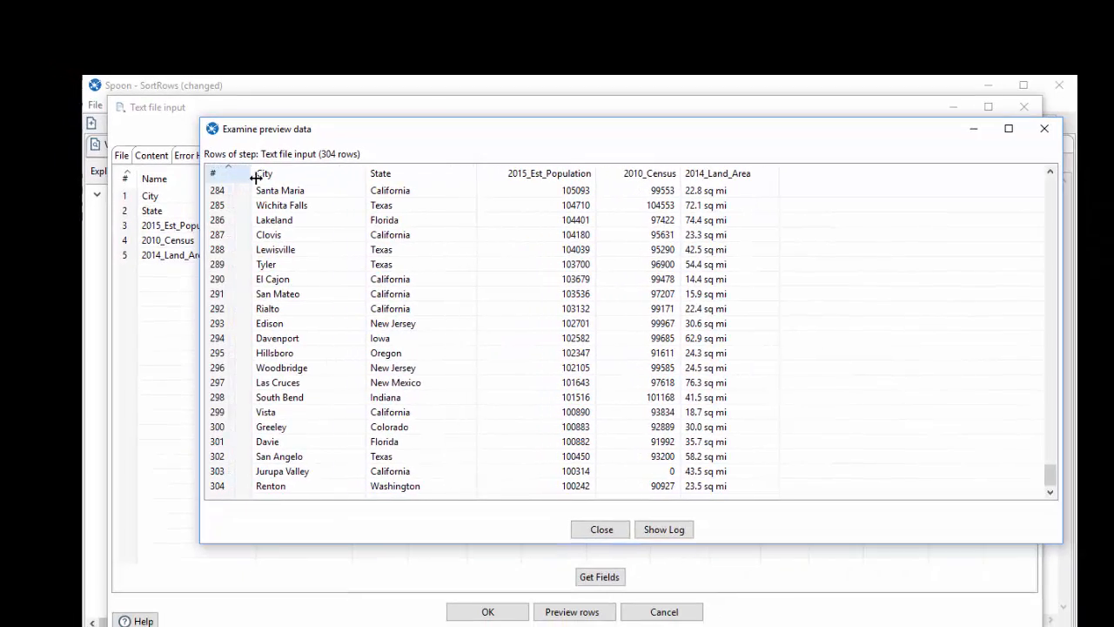
left_click_drag(1050, 473, 1052, 185)
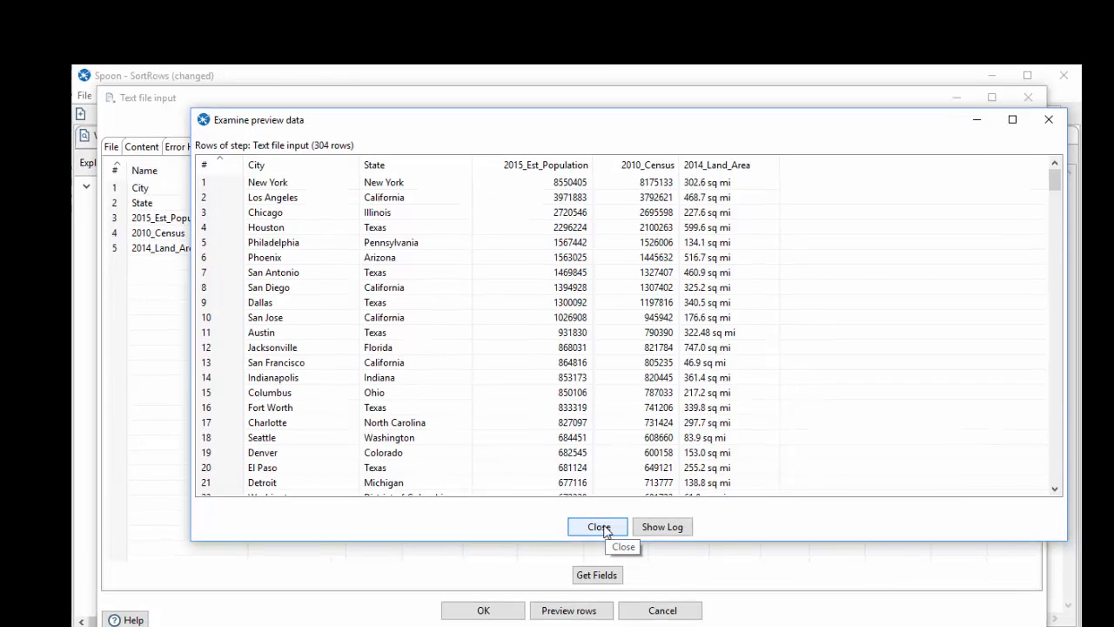
left_click(587, 512)
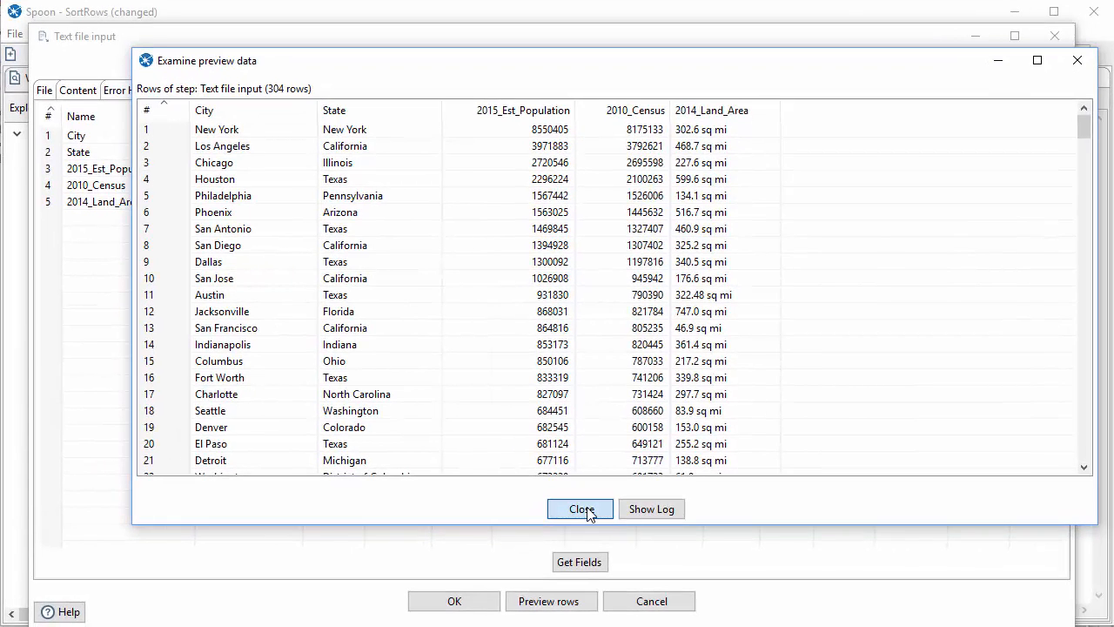
left_click(448, 605)
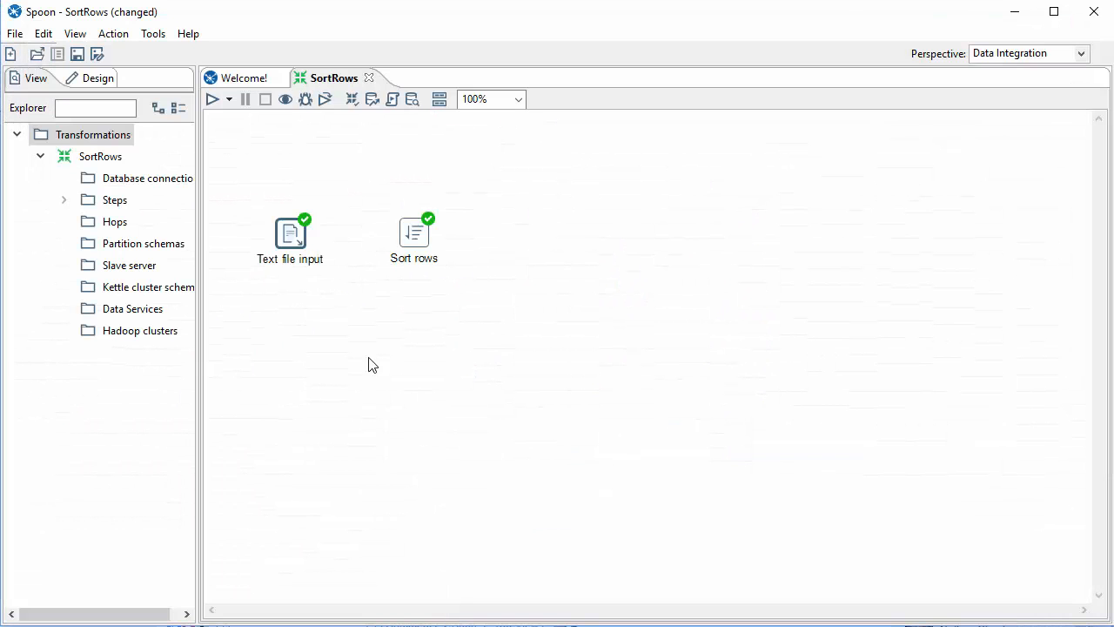
- Connect Text file input to Sort rows with a hop and accept the Sort rows settings with State as the ascending sort field
left_click_drag(292, 236, 416, 236)
double_click(416, 234)
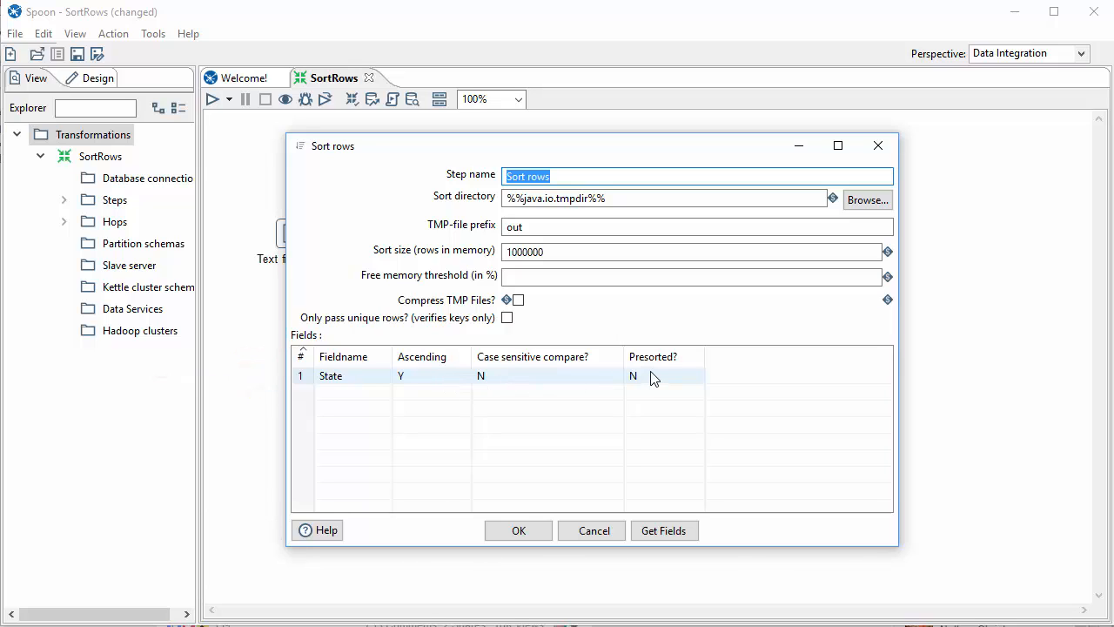
left_click(520, 532)
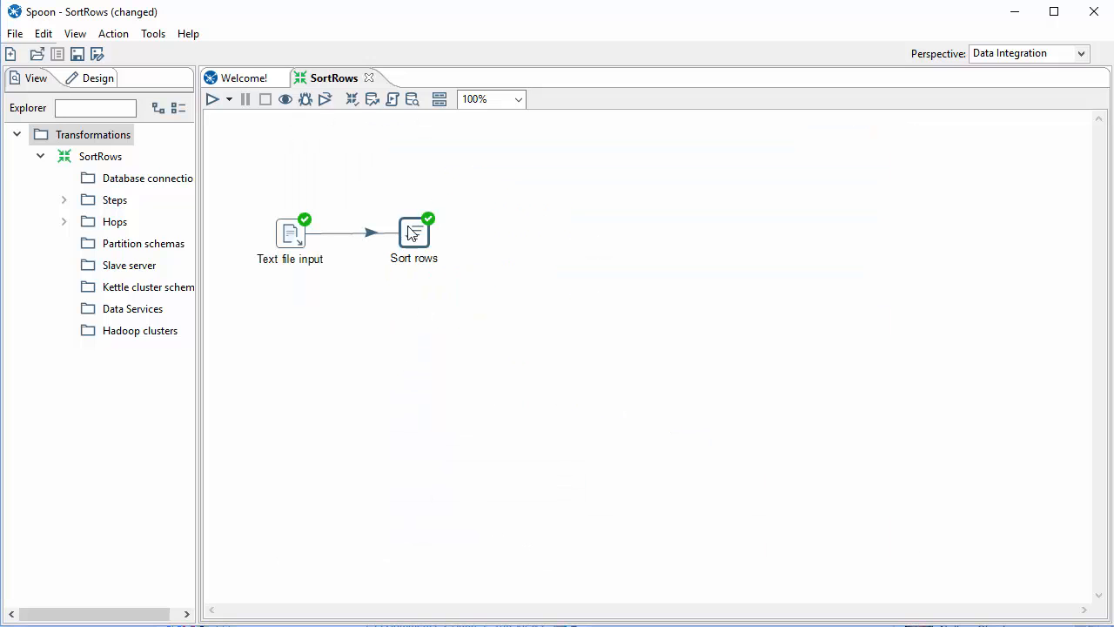
- Preview the first 1000 rows of the Sort rows step and examine the order by state
right_click(412, 233)
left_click(479, 563)
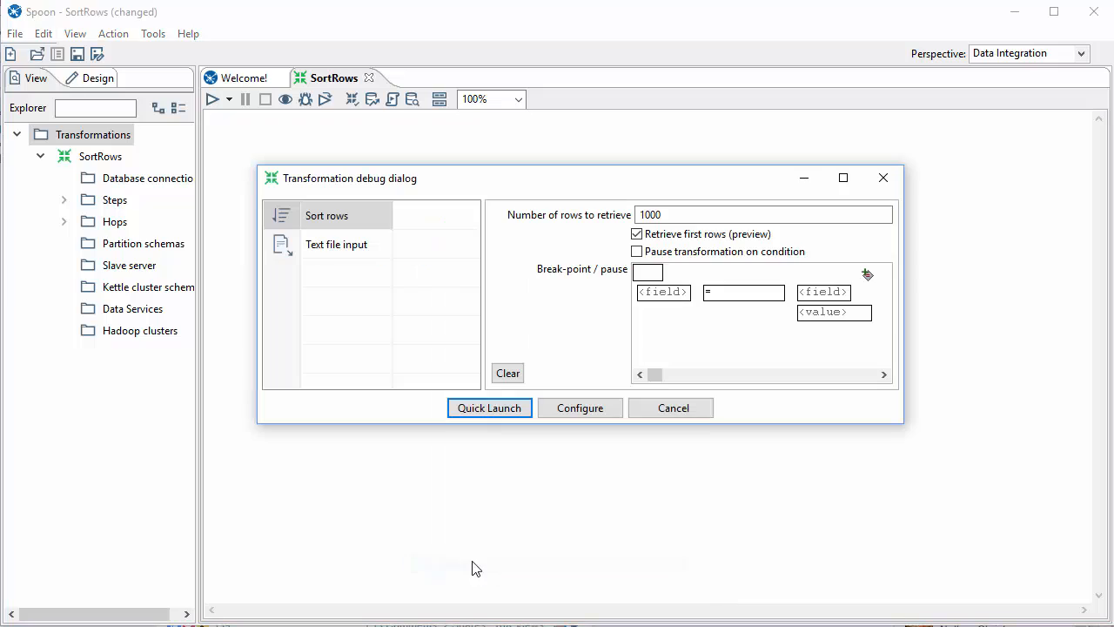
left_click(489, 408)
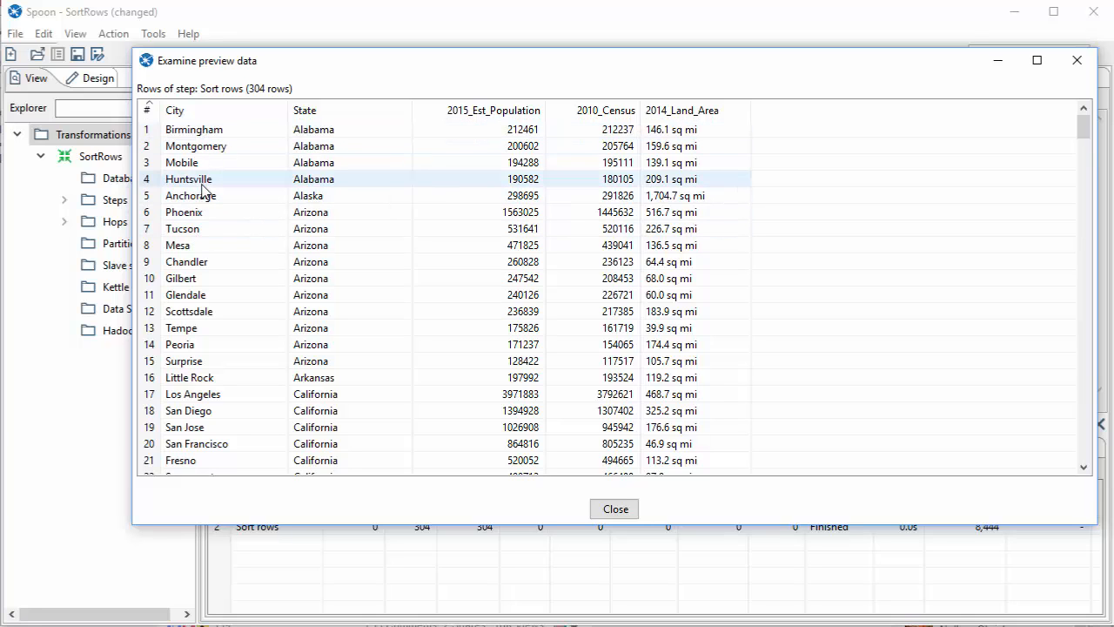
left_click(614, 509)
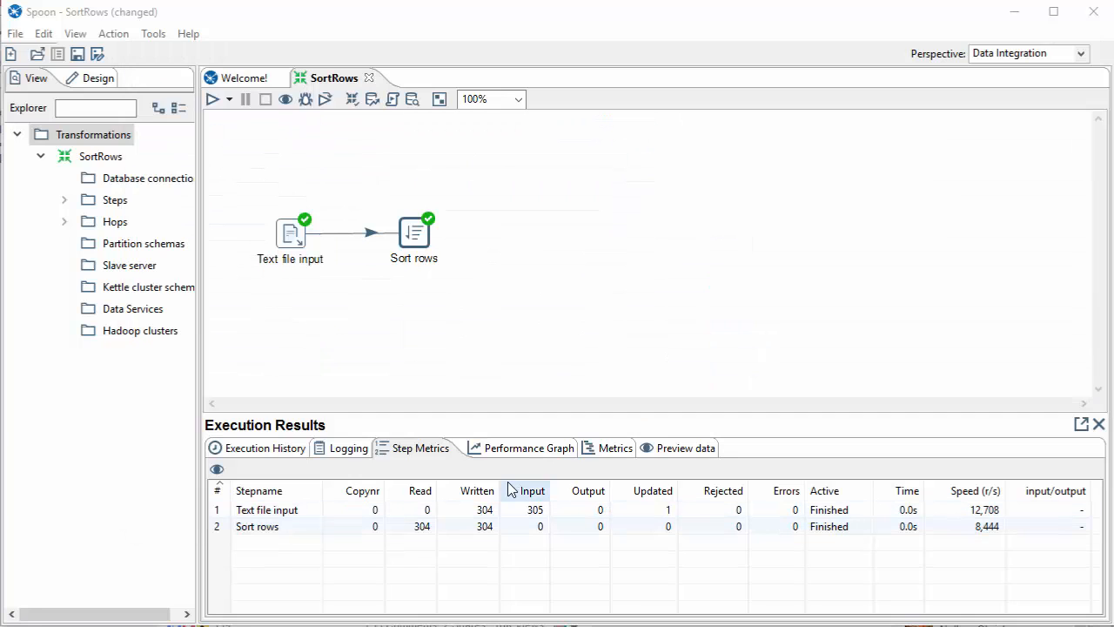
- Add City as a second sort field in the Sort rows step, with Ascending set to Y
double_click(425, 240)
left_click(177, 86)
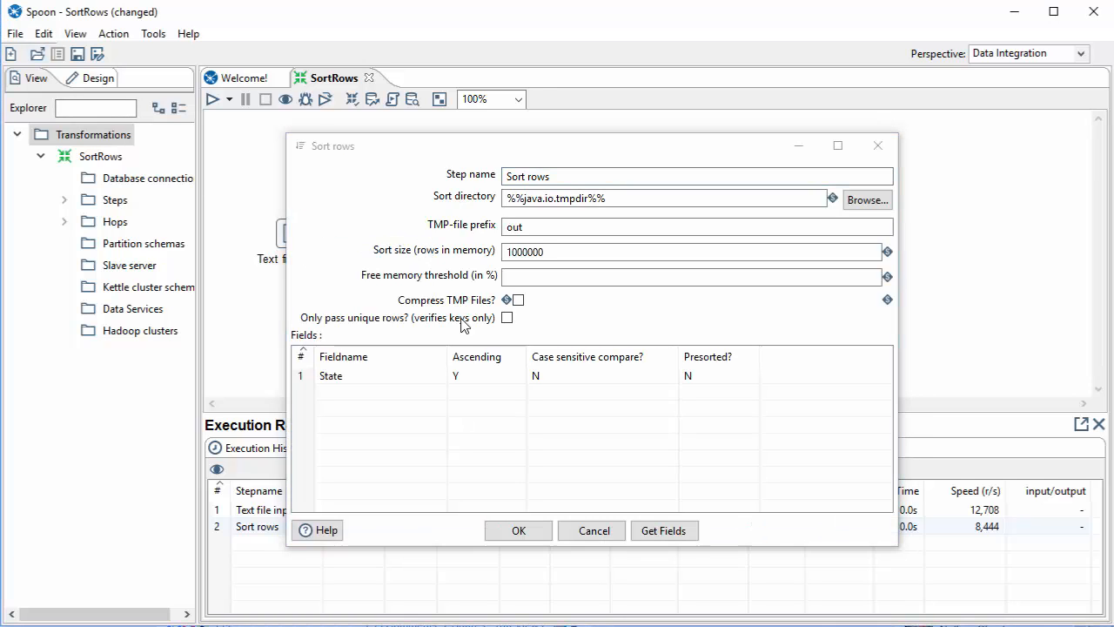
left_click(388, 396)
left_click(439, 392)
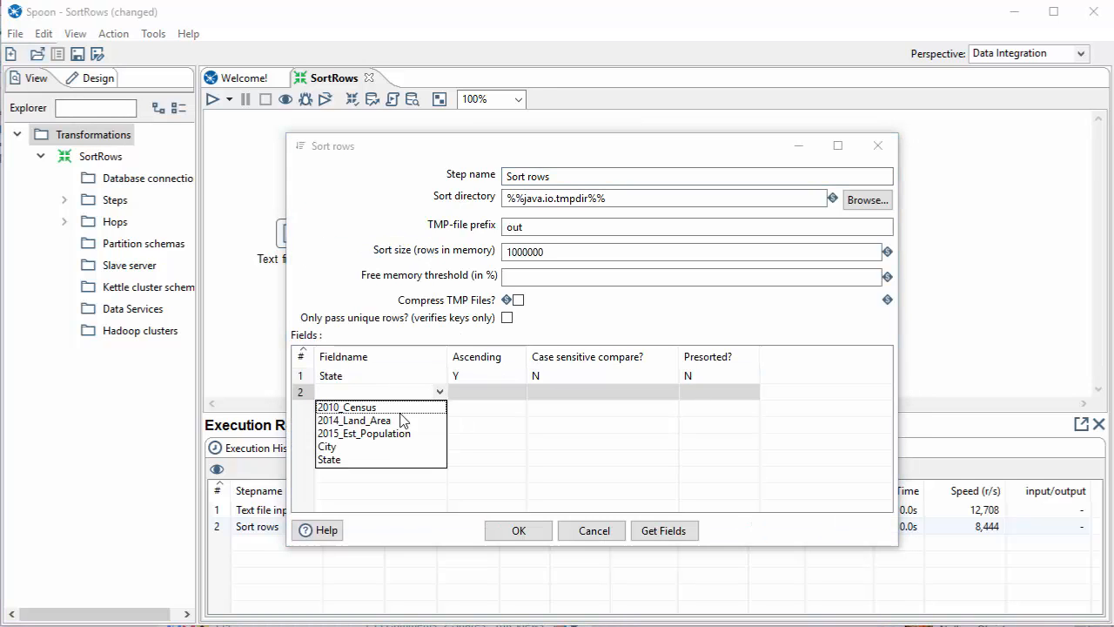
left_click(349, 447)
left_click(509, 396)
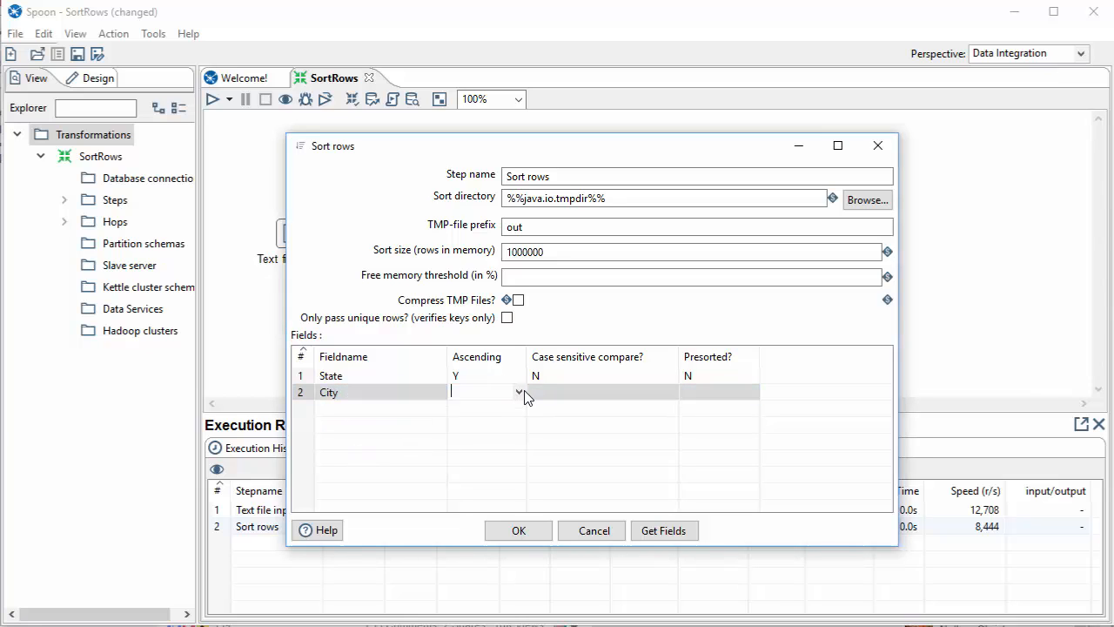
left_click(519, 391)
left_click(496, 406)
- Set case sensitive compare and presorted to N for the City sort field and apply the Sort rows settings
left_click(610, 393)
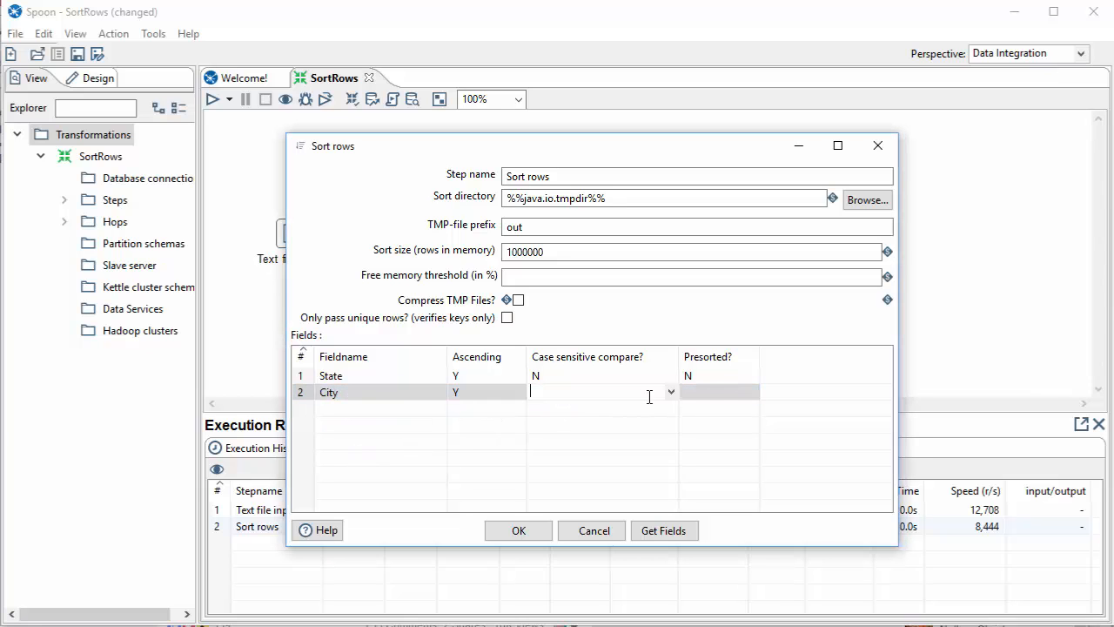
left_click(675, 396)
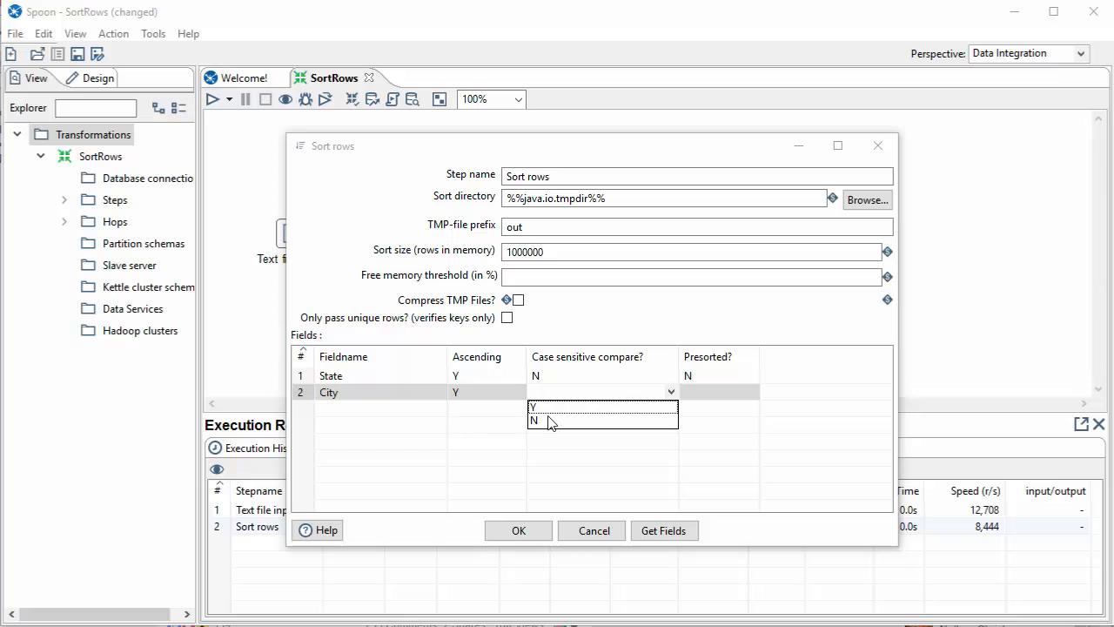
left_click(549, 423)
left_click(713, 395)
left_click(753, 392)
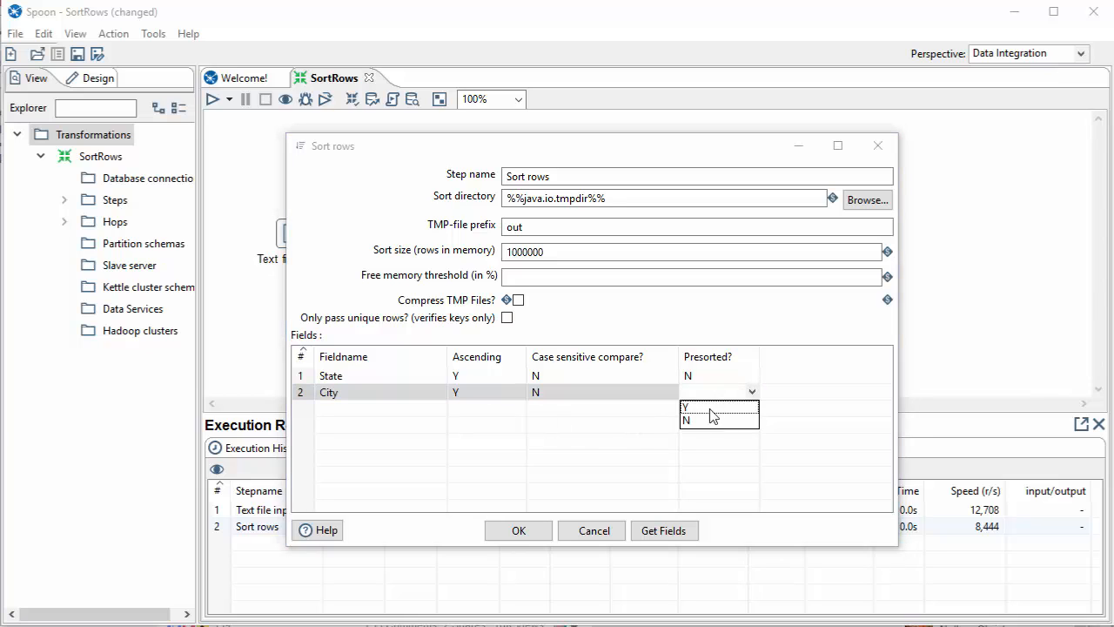
left_click(700, 420)
left_click(522, 533)
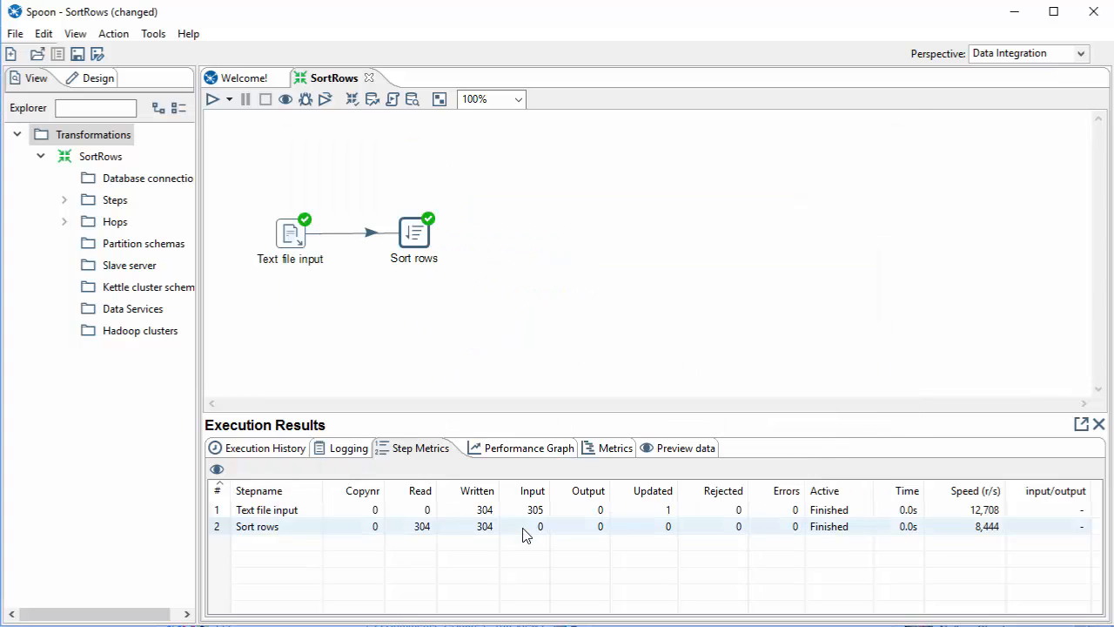
- Preview the Sort rows output again to check the order of cities within each state
right_click(421, 237)
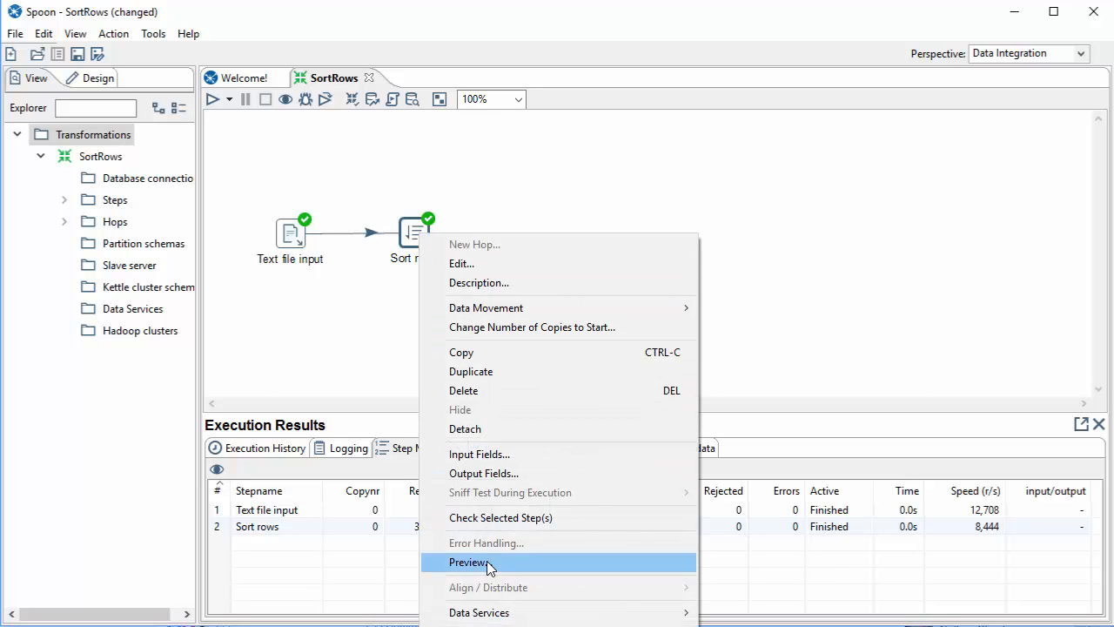
left_click(489, 565)
left_click(480, 409)
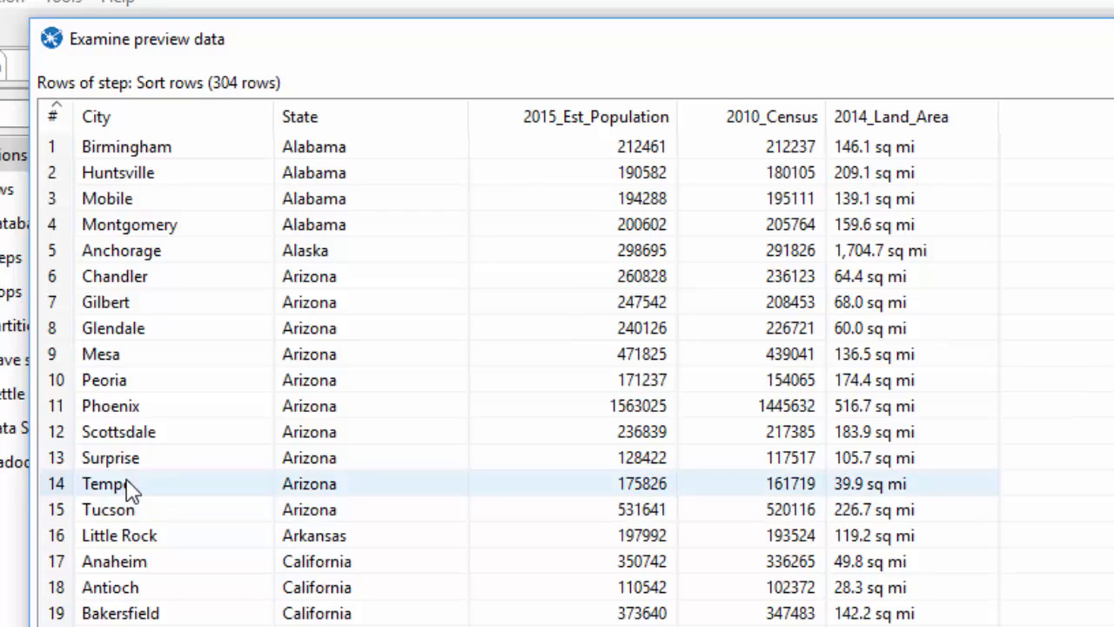
left_click(540, 625)
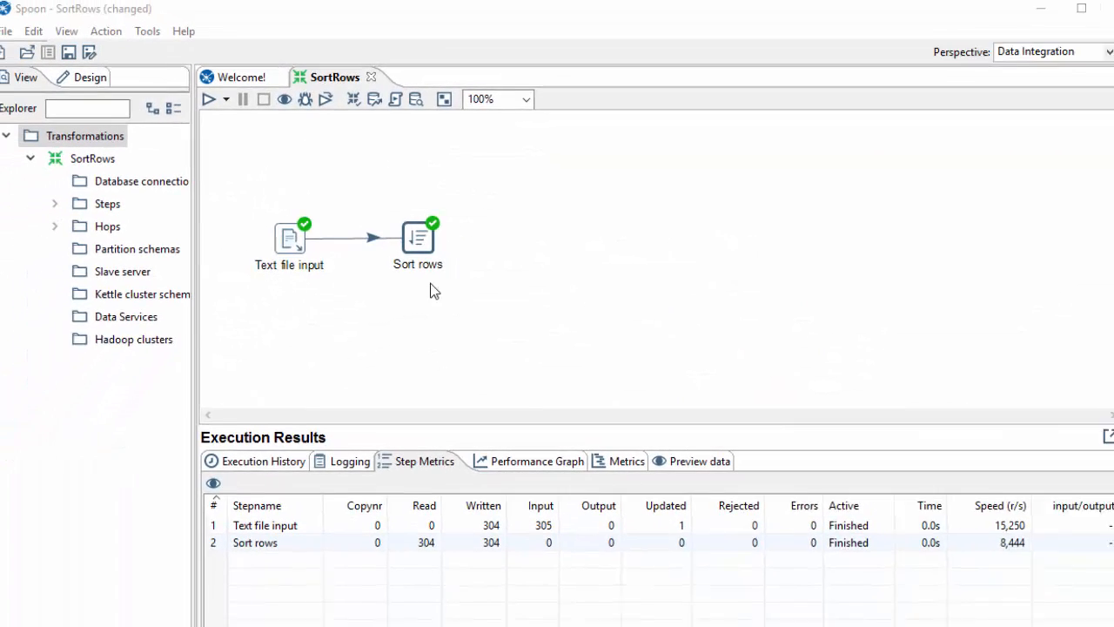
- Replace City with 2015_Est_Population as the second sort field in Sort rows, set its Ascending option to N, and apply the settings
double_click(416, 236)
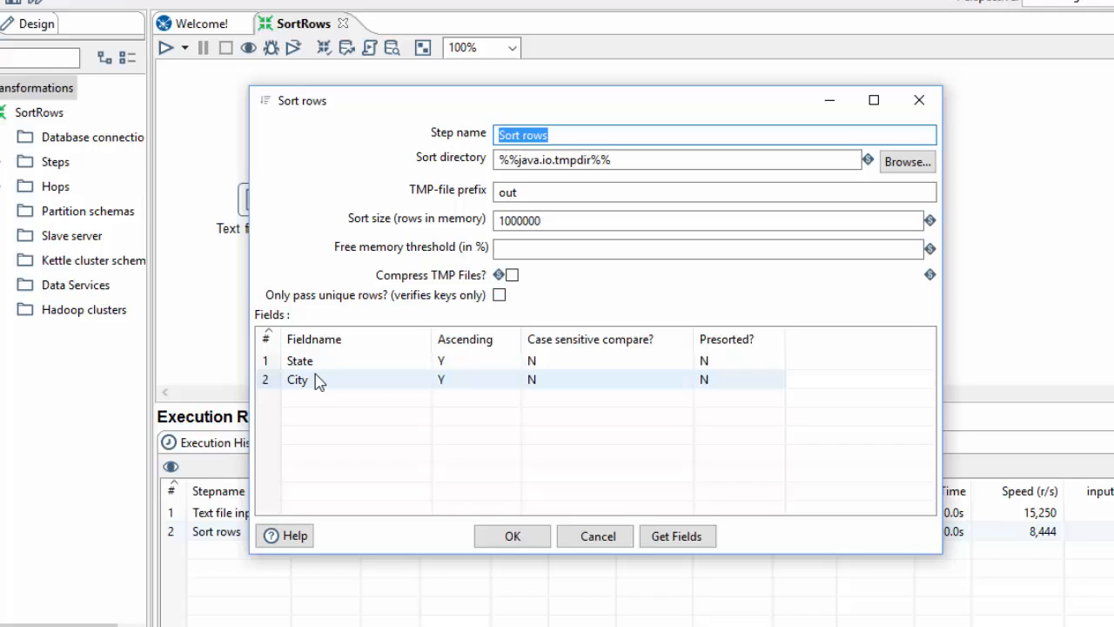
left_click(318, 383)
left_click(424, 378)
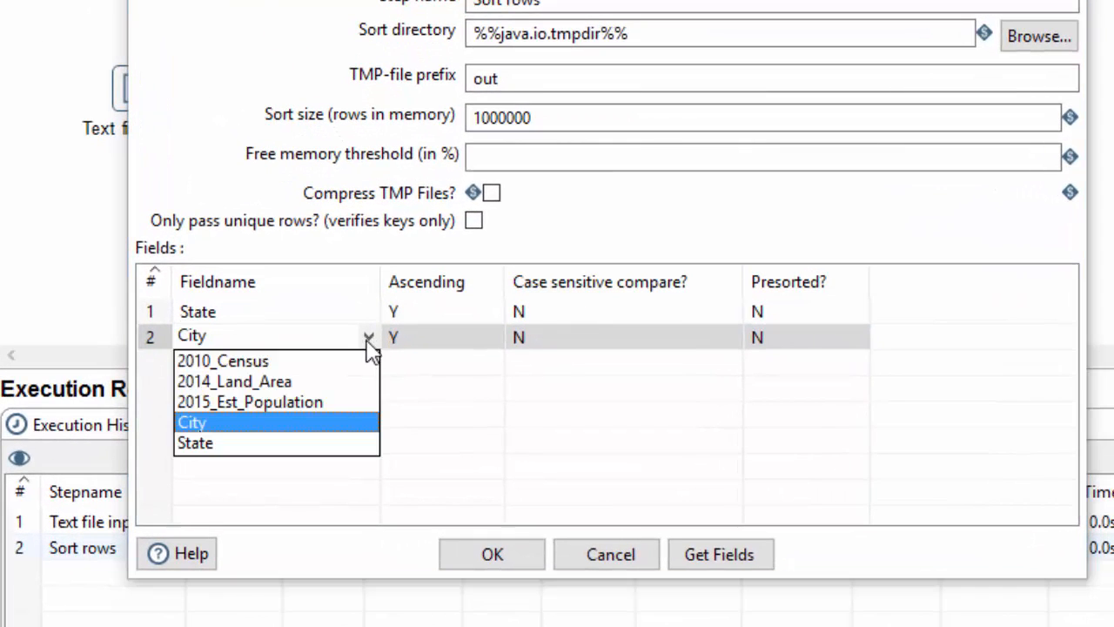
left_click(314, 402)
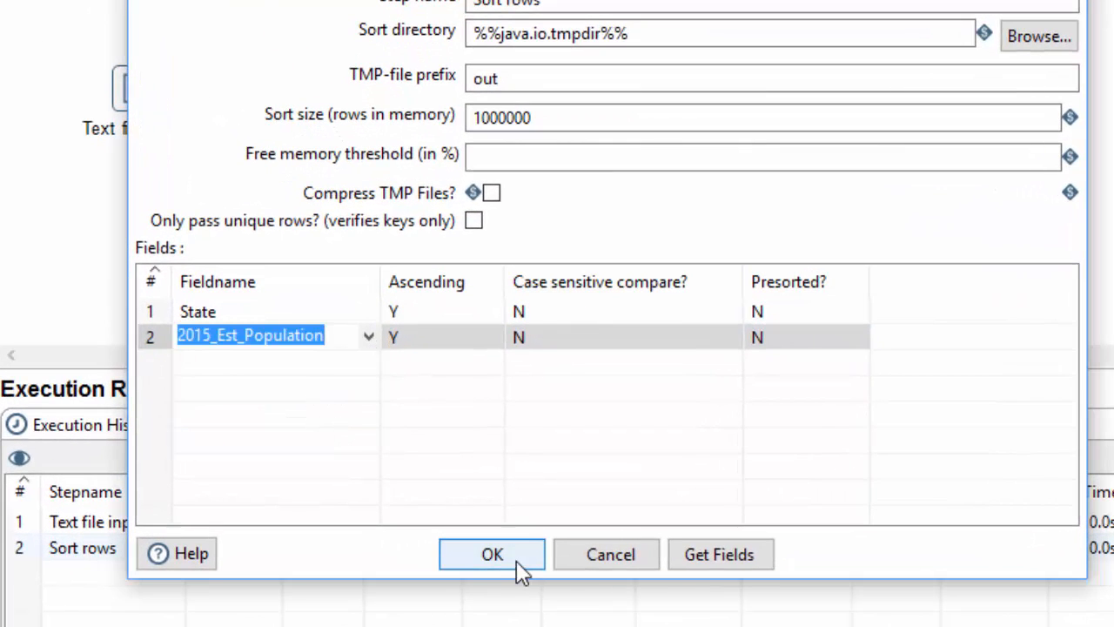
left_click(438, 345)
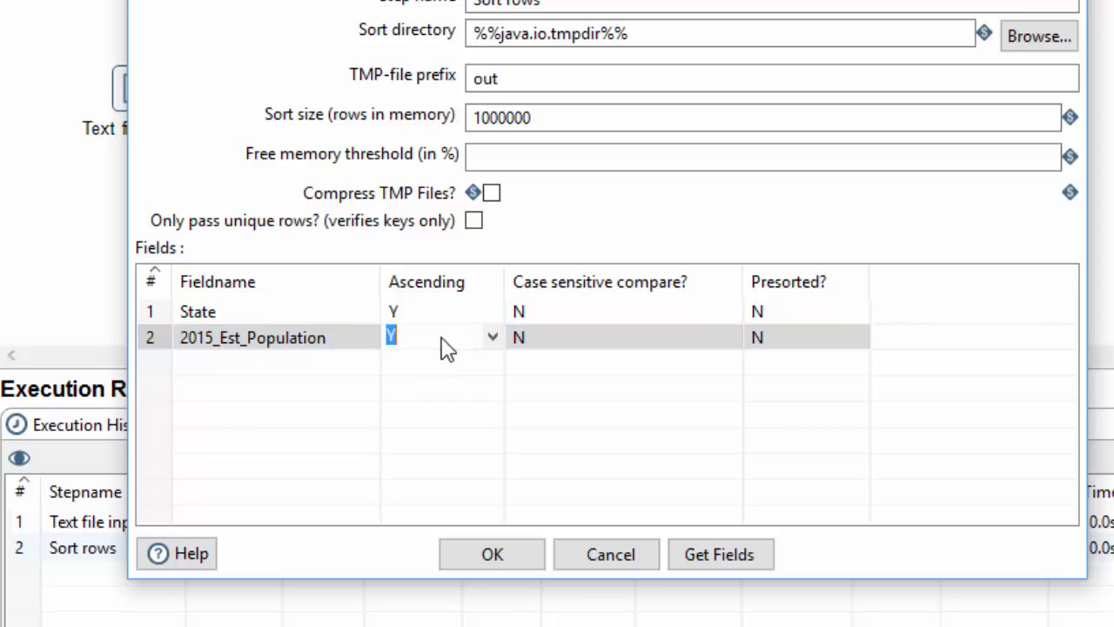
left_click(493, 342)
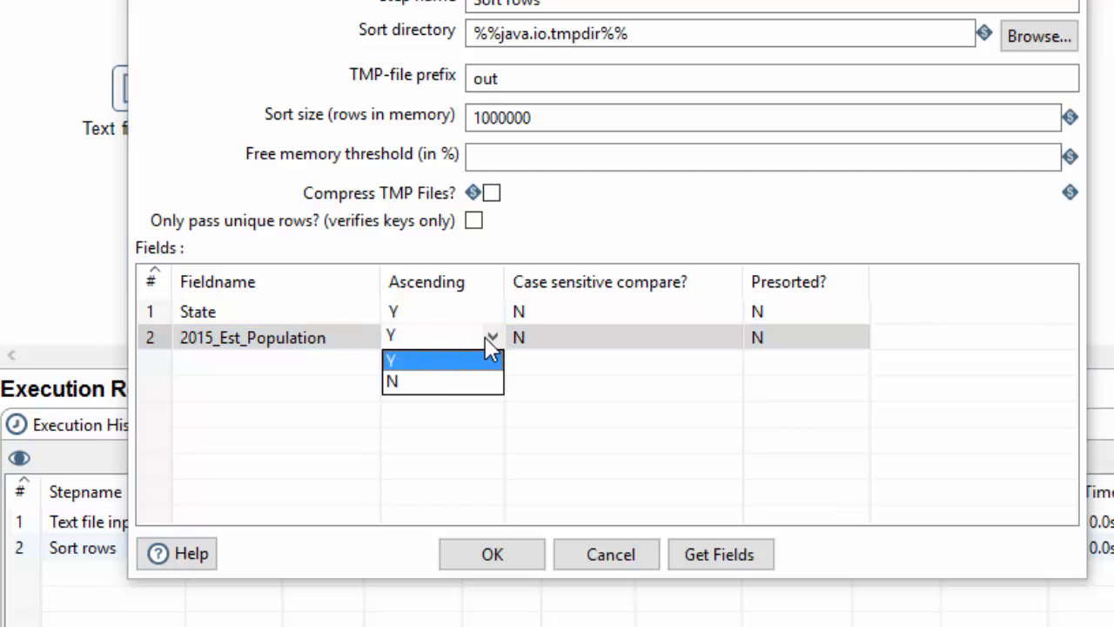
left_click(425, 385)
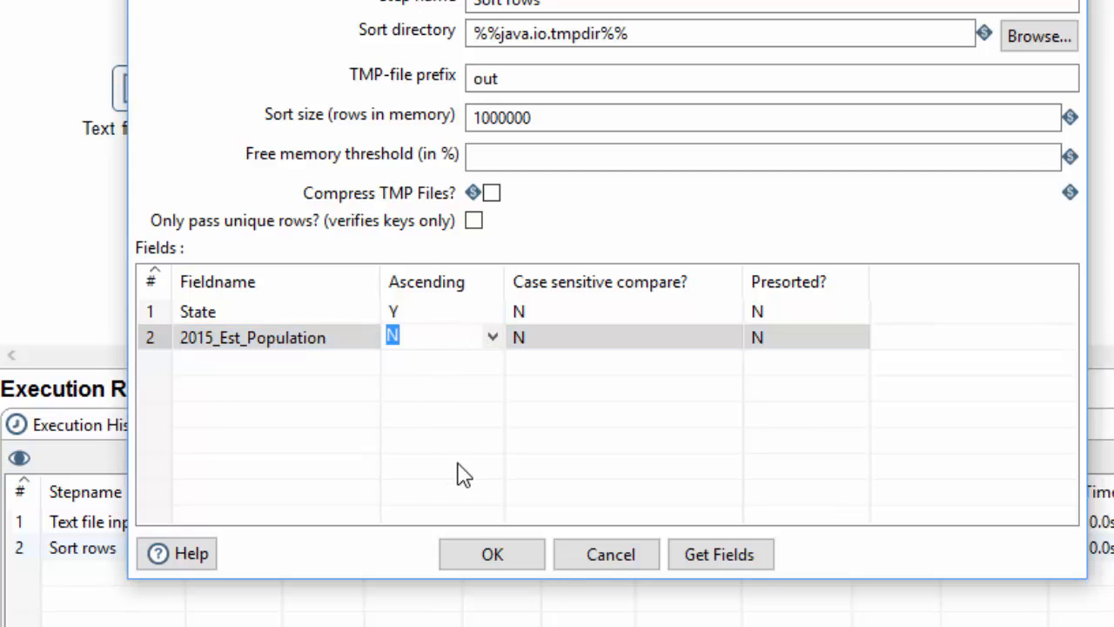
left_click(479, 556)
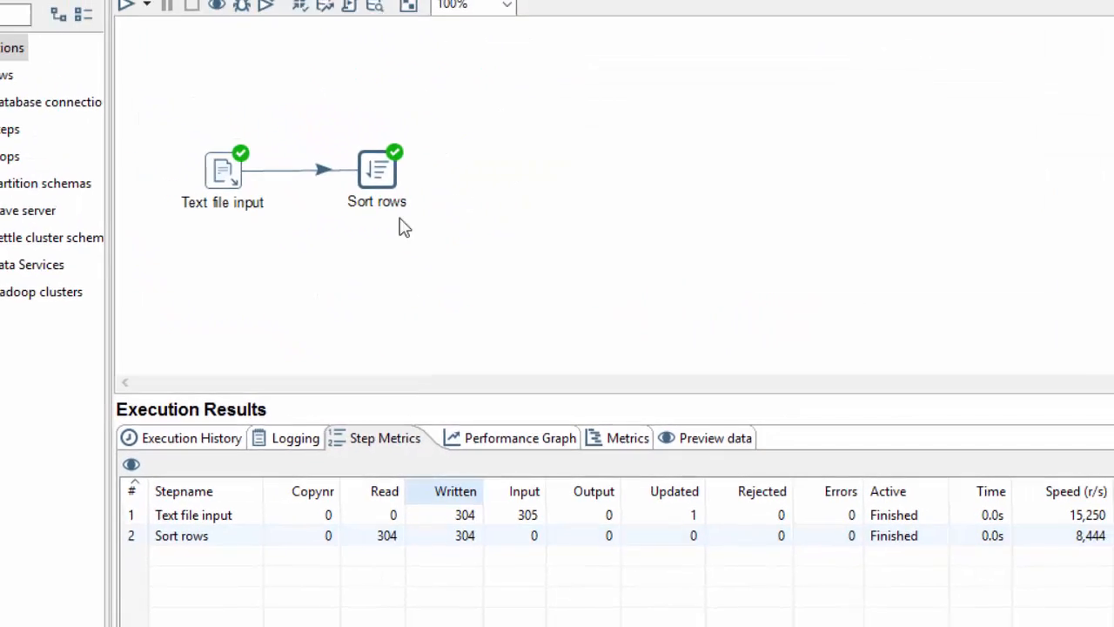
- Preview the Sort rows output to check the order of estimated populations within each state
right_click(418, 237)
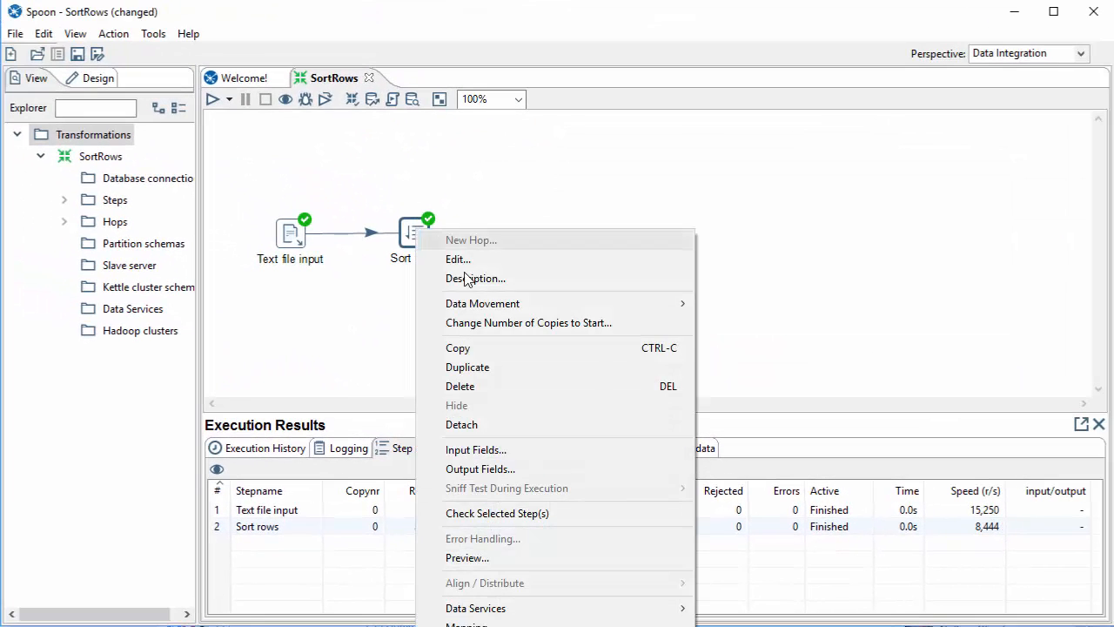
left_click(488, 557)
left_click(461, 407)
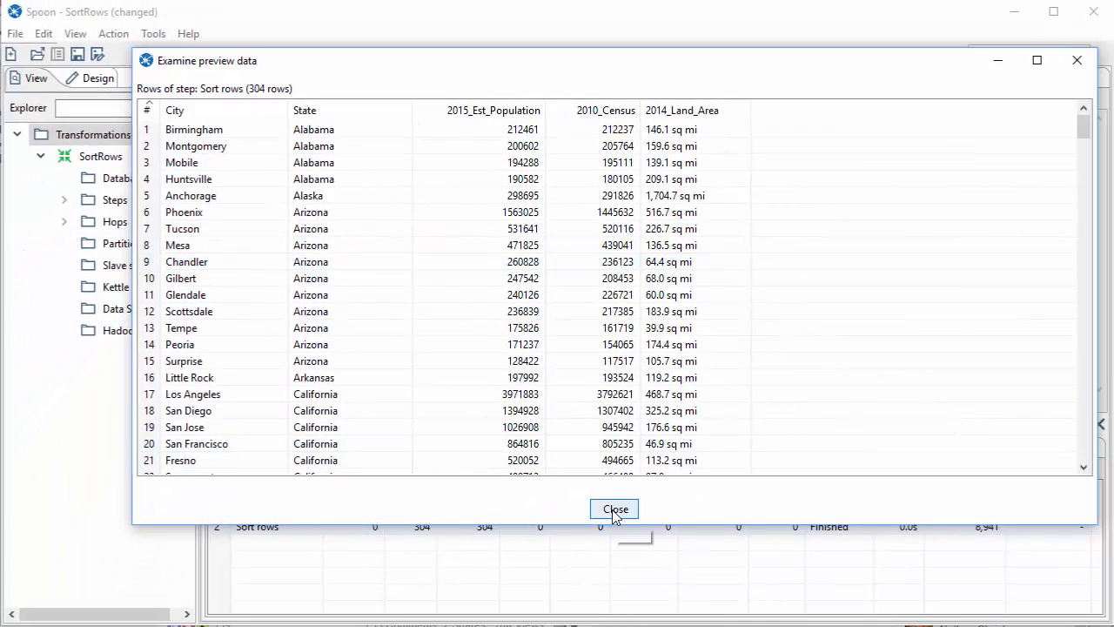
left_click(613, 509)
- Enable passing only unique rows in Sort rows, remove the 2015_Est_Population sort field, and apply the settings
double_click(418, 242)
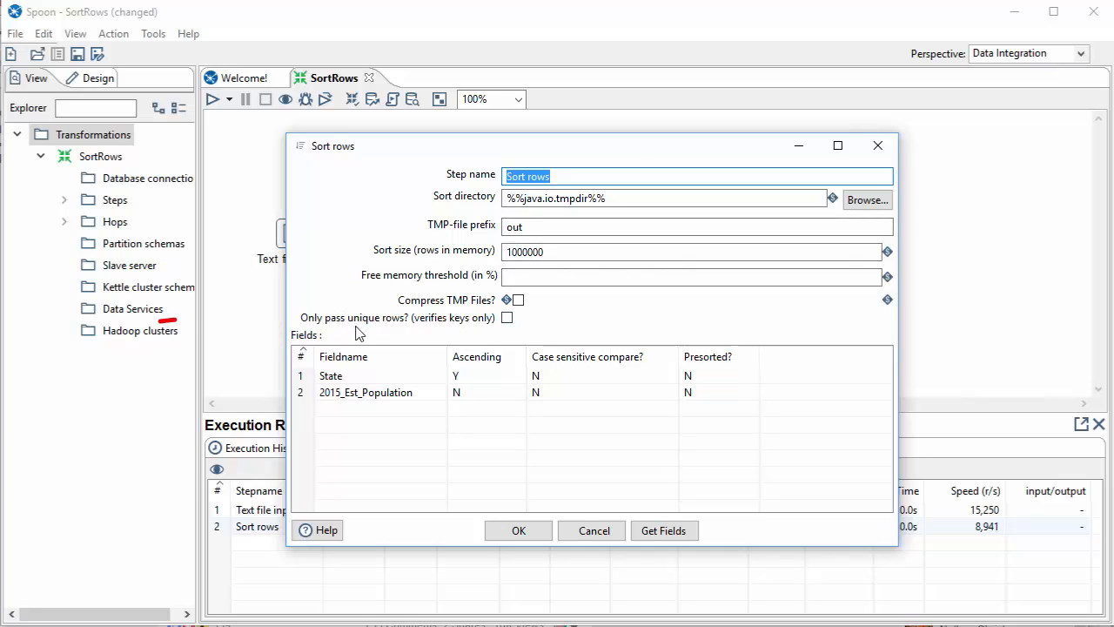
left_click(507, 319)
left_click(508, 319)
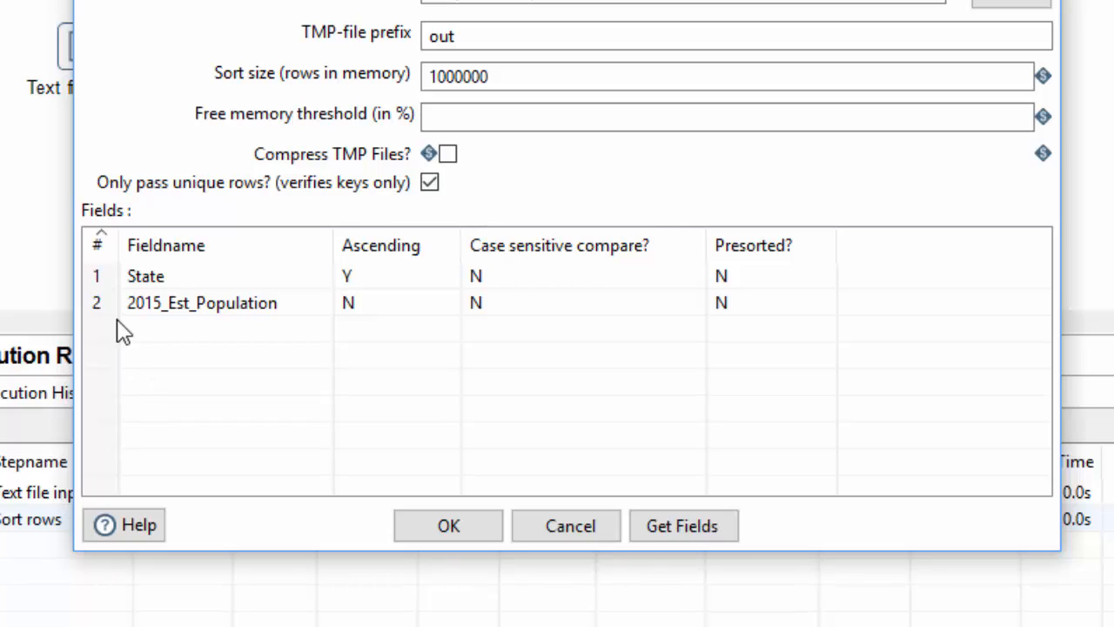
left_click(107, 302)
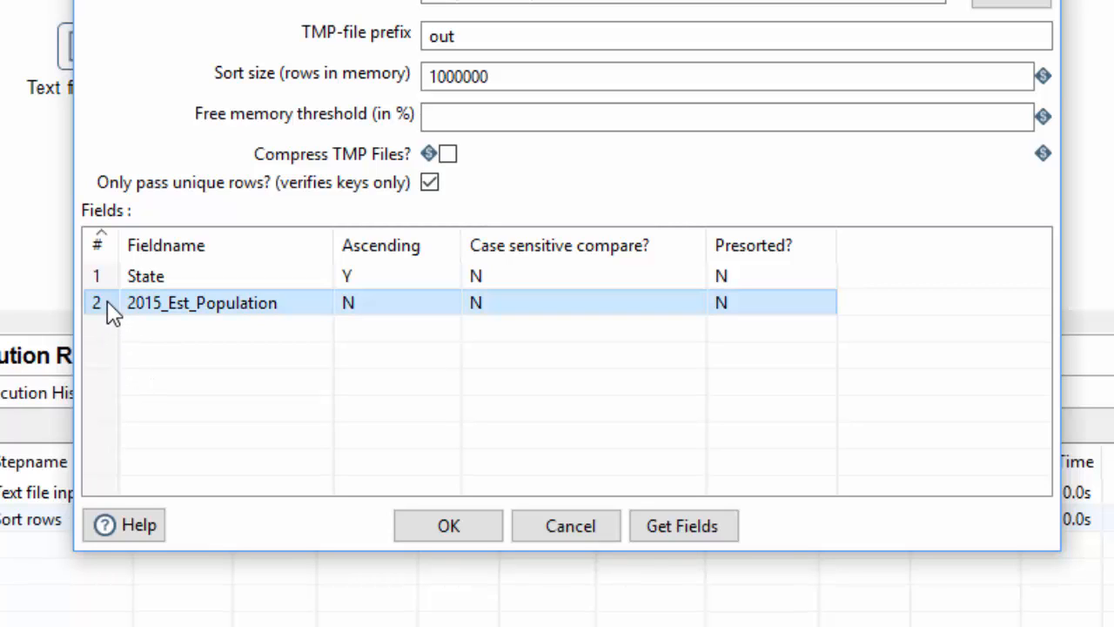
key("Delete")
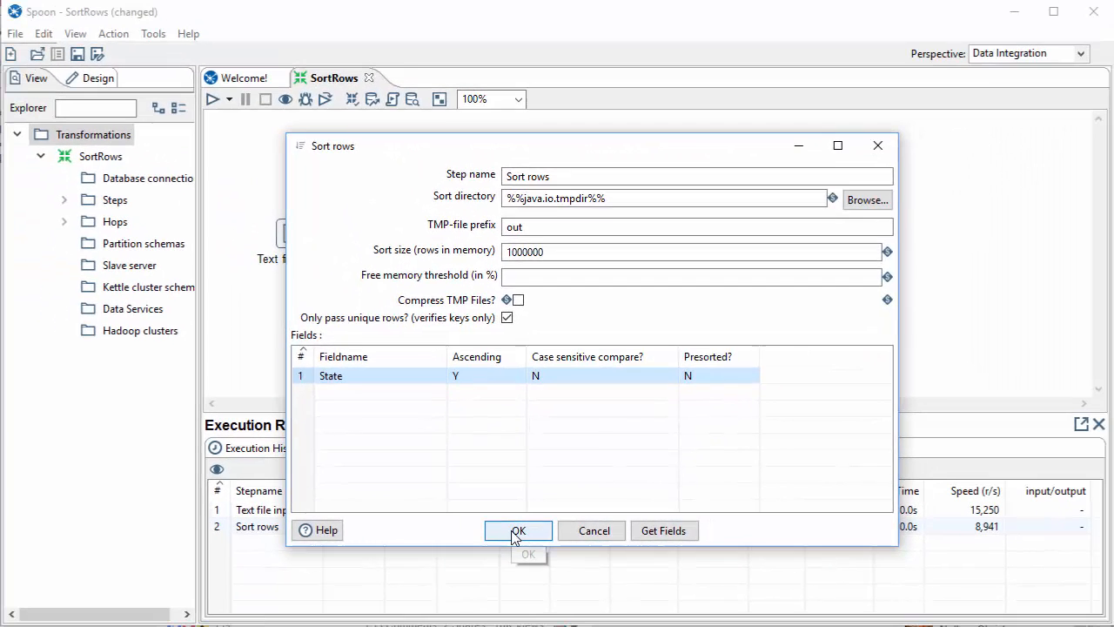
left_click(518, 531)
- Preview the Sort rows output to check that each state appears only once
right_click(414, 234)
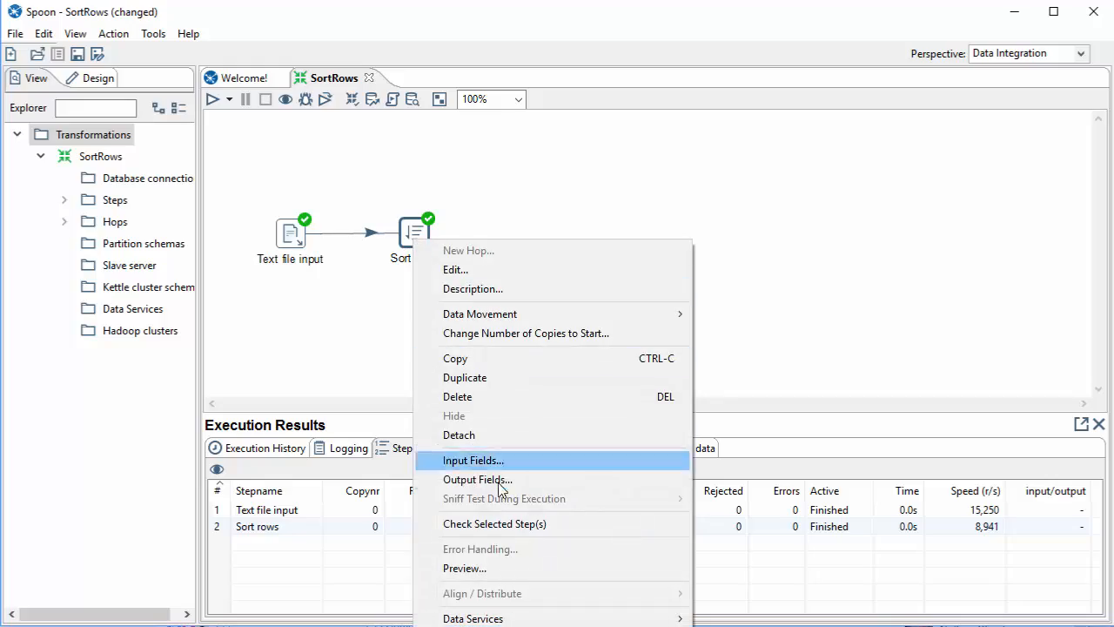
left_click(486, 569)
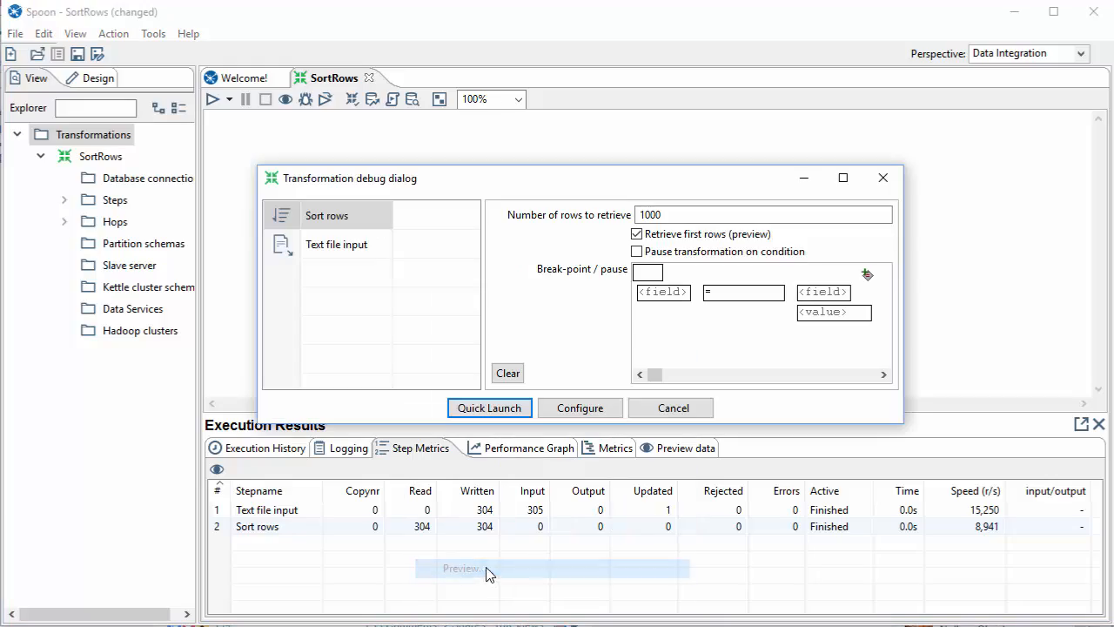
left_click(470, 409)
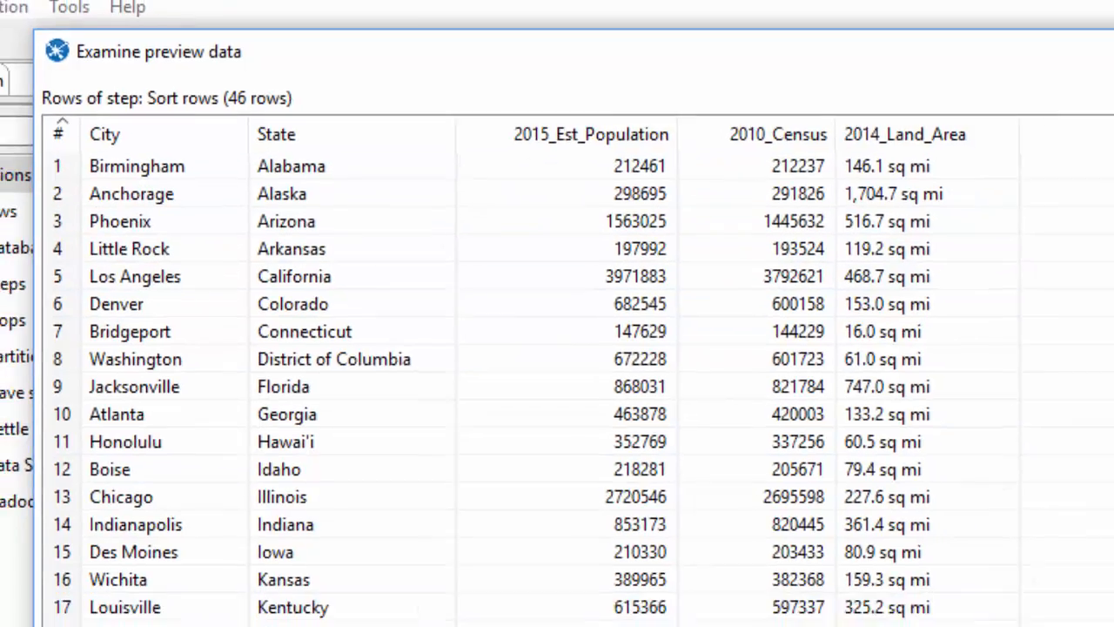
left_click(614, 510)
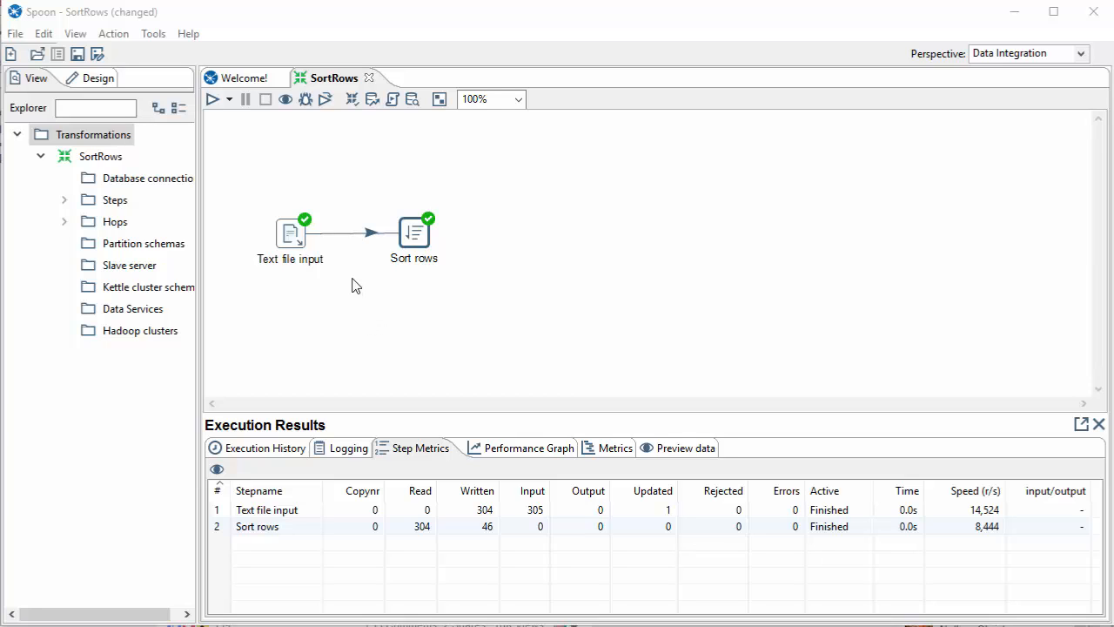
- Try adding City as a second sort field in Sort rows, with Presorted set to N
double_click(418, 234)
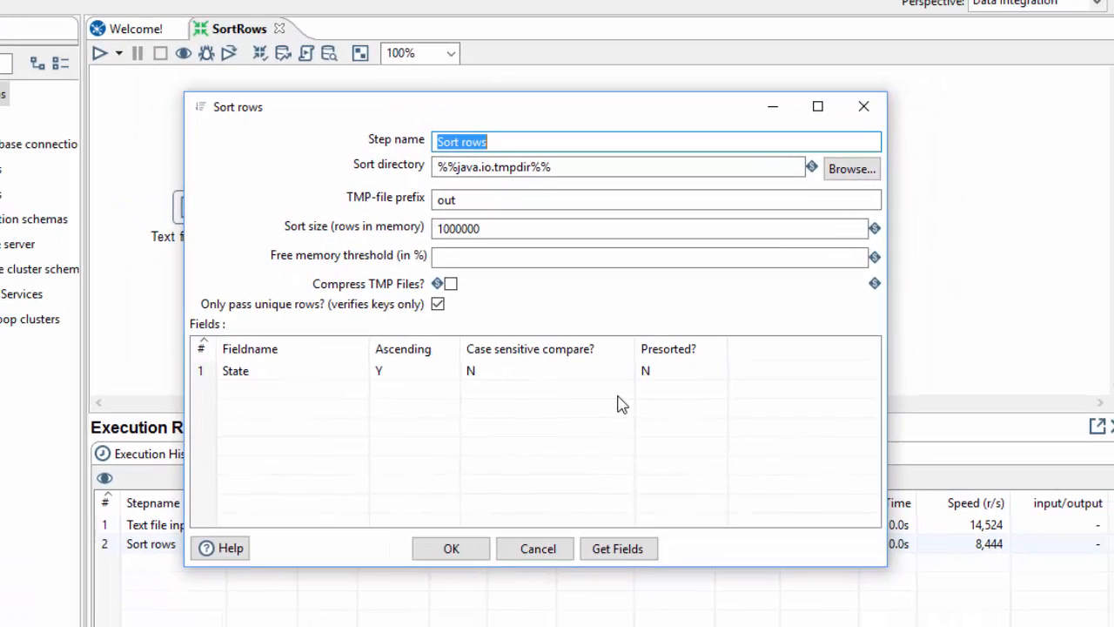
left_click(336, 389)
left_click(361, 389)
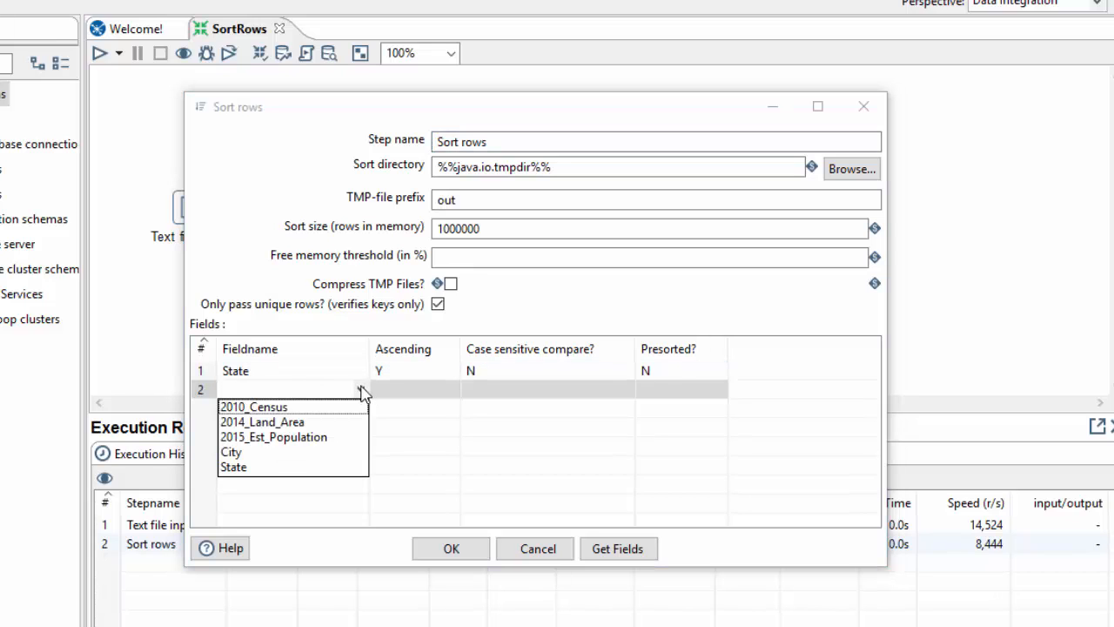
left_click(259, 453)
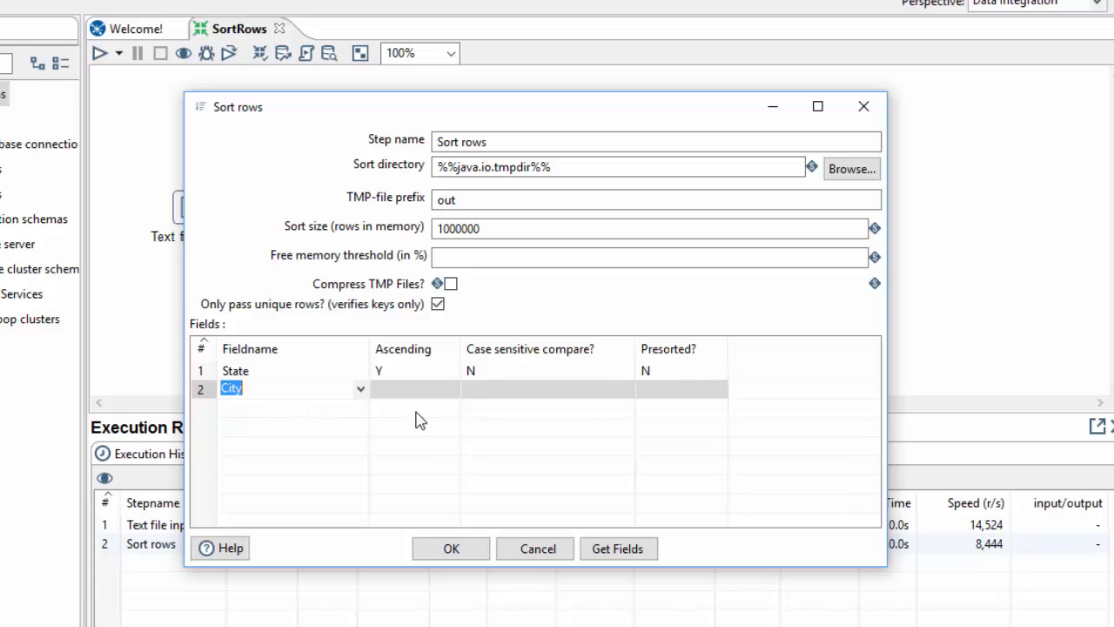
left_click(680, 391)
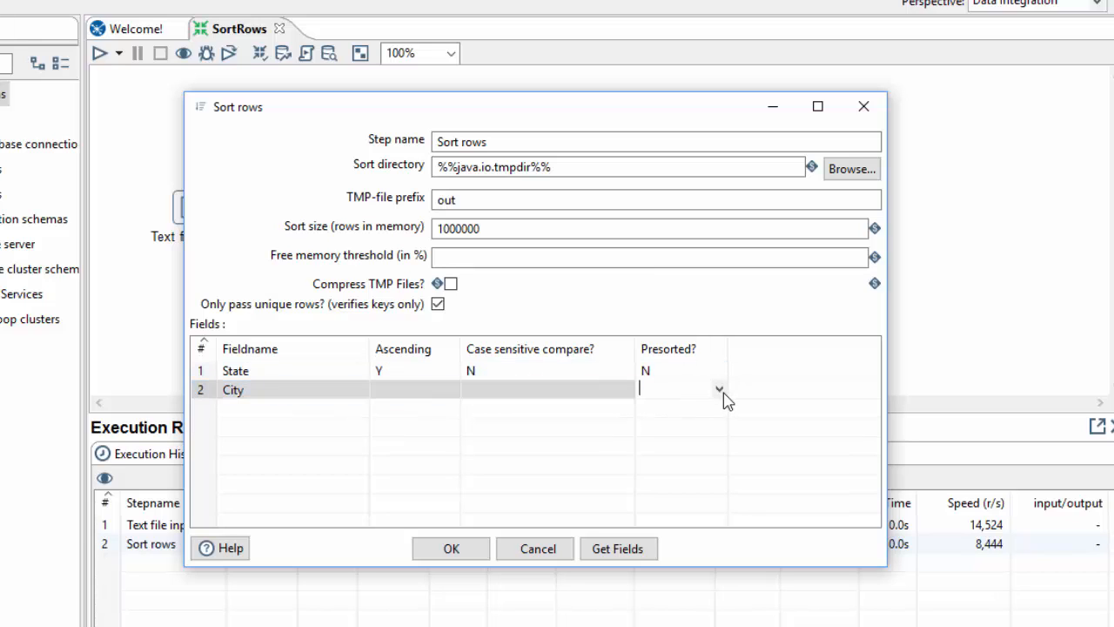
left_click(721, 391)
left_click(664, 425)
- Try setting Presorted to Y for the State sort field, and discard the unsaved Sort rows changes
left_click(687, 371)
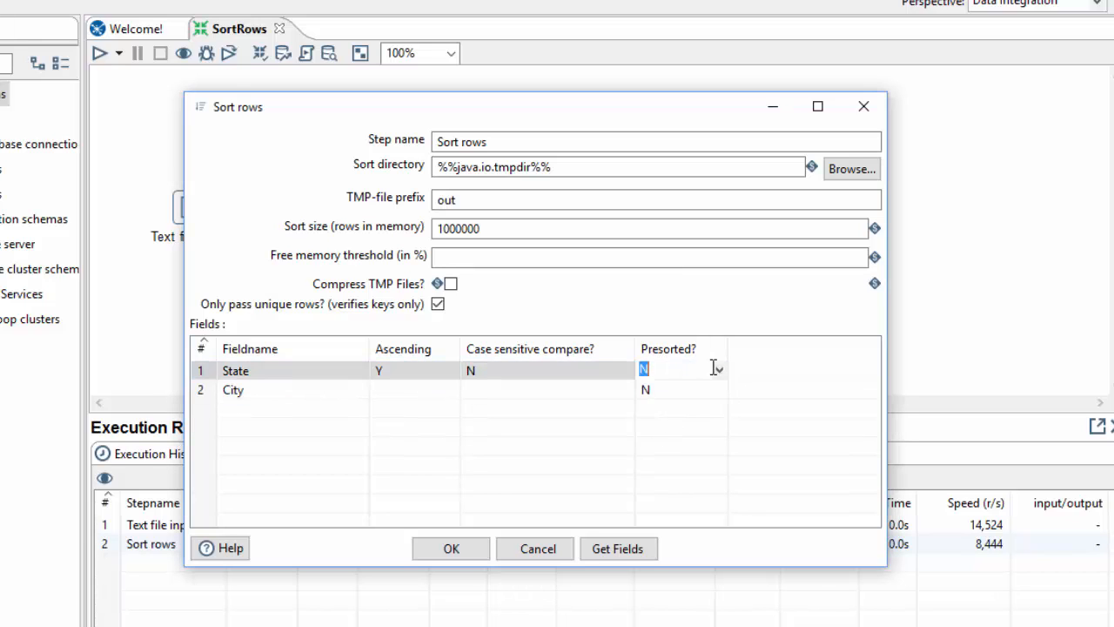
left_click(719, 370)
left_click(684, 388)
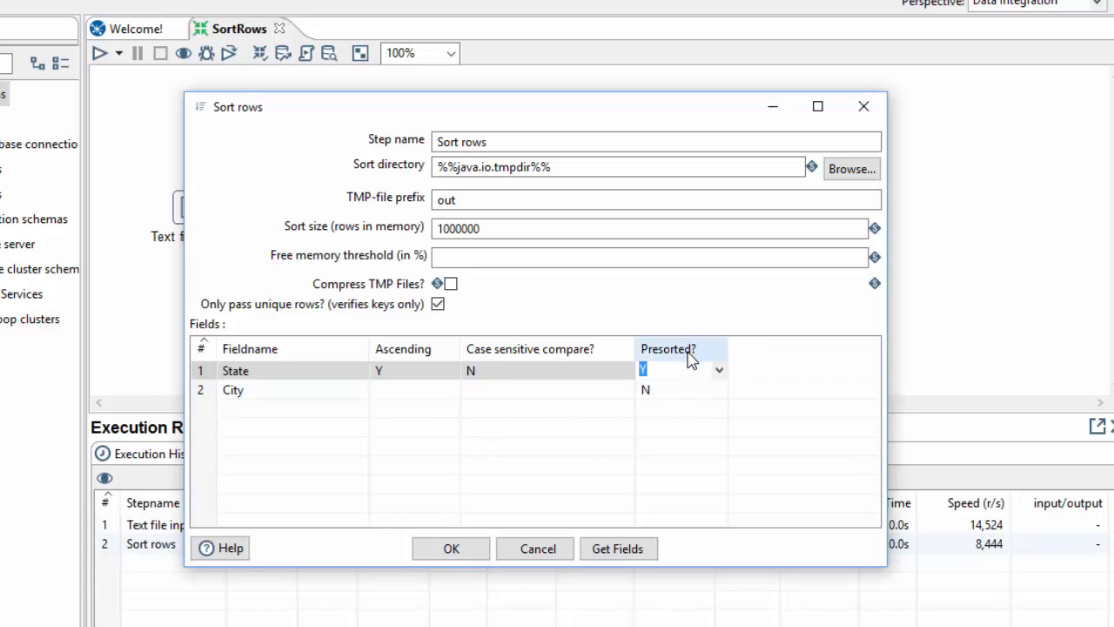
left_click(538, 549)
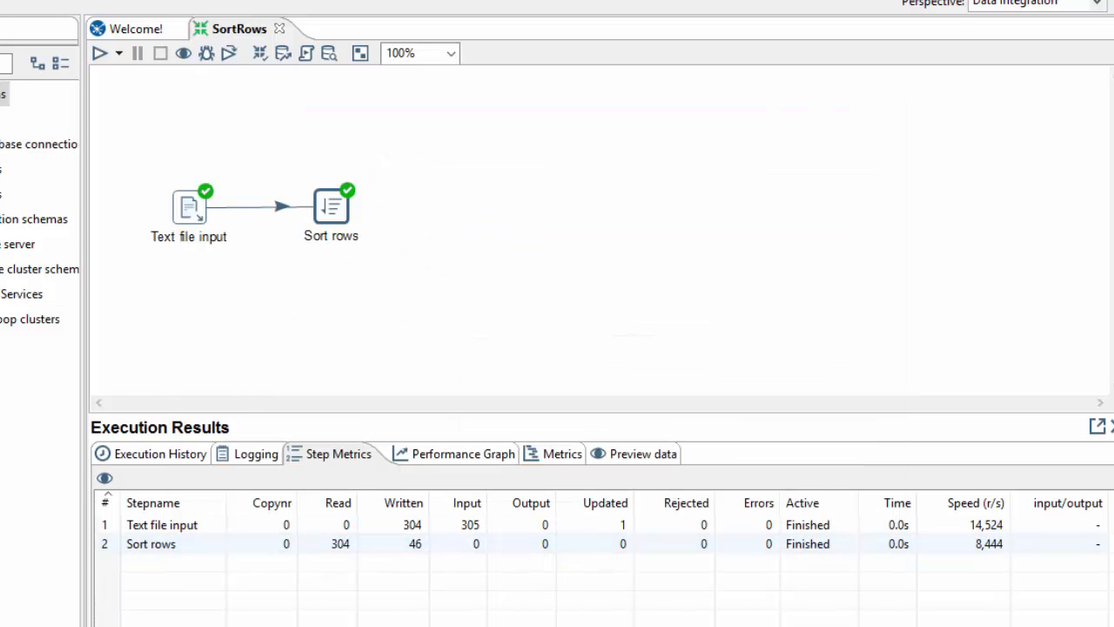